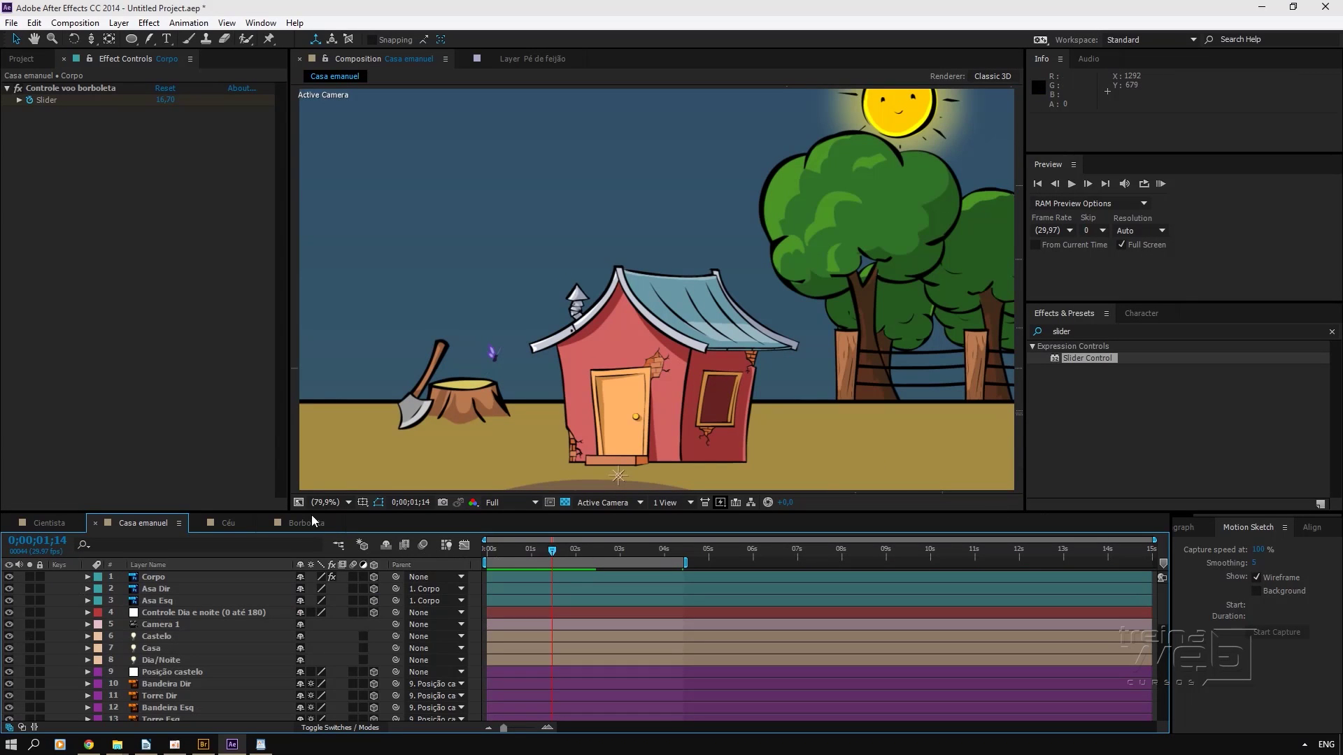
Step: Collapse the temp.aep project folder and browse for a file to import in TreinaWeb > Render > Desenho animado no After Effects > Material > Artes
left_click(33, 63)
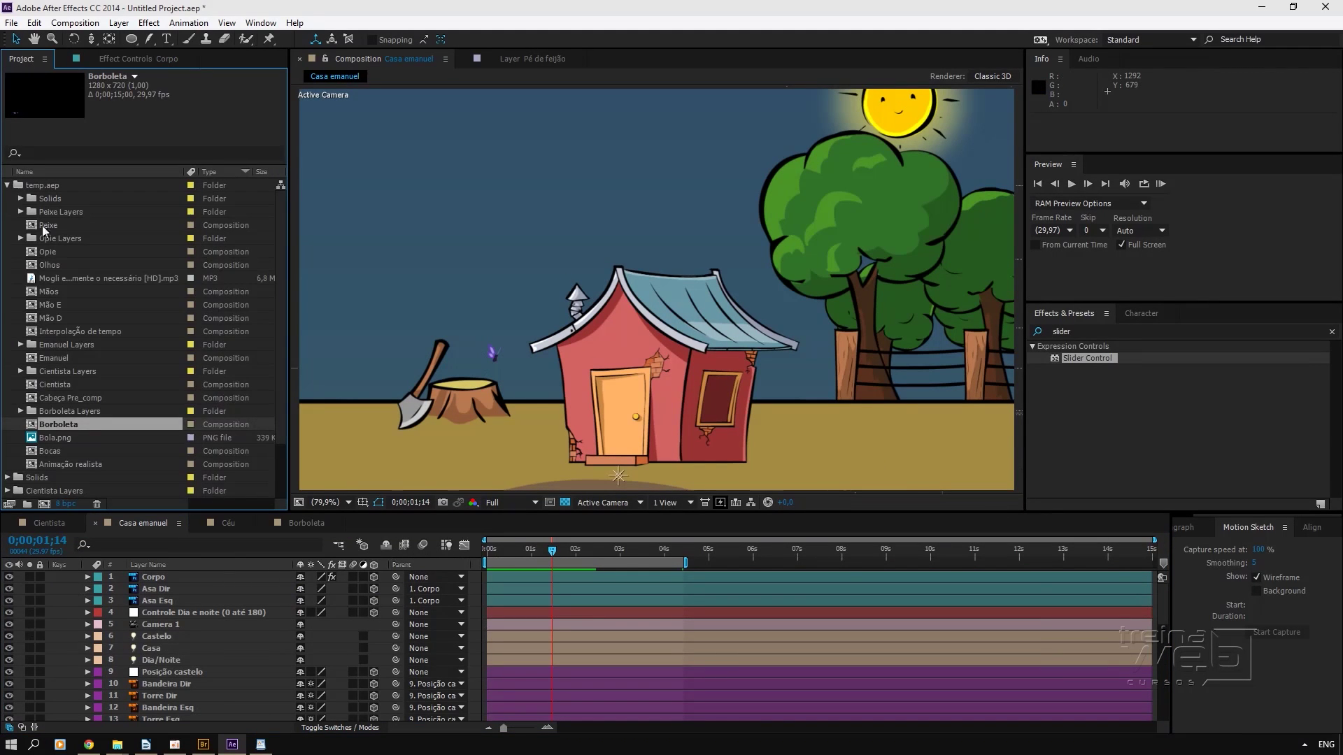
left_click(8, 186)
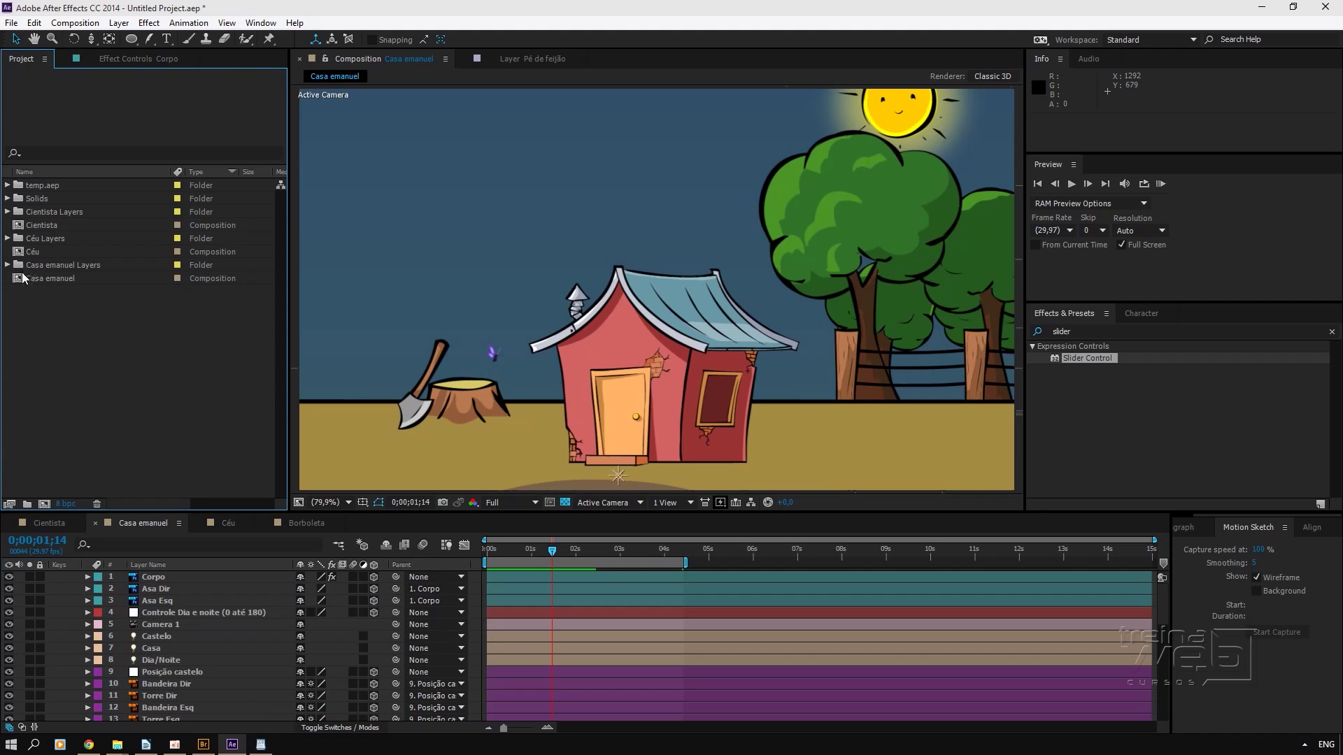
double_click(50, 338)
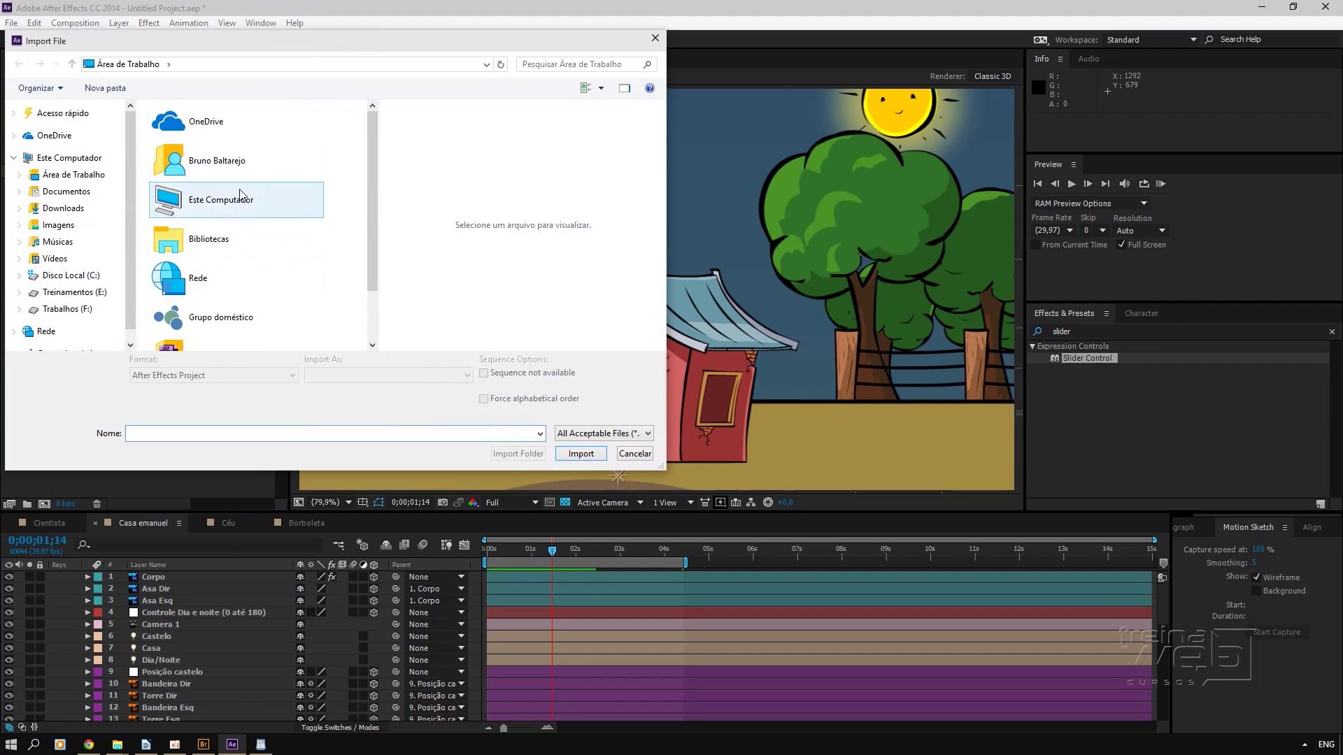
left_click(72, 312)
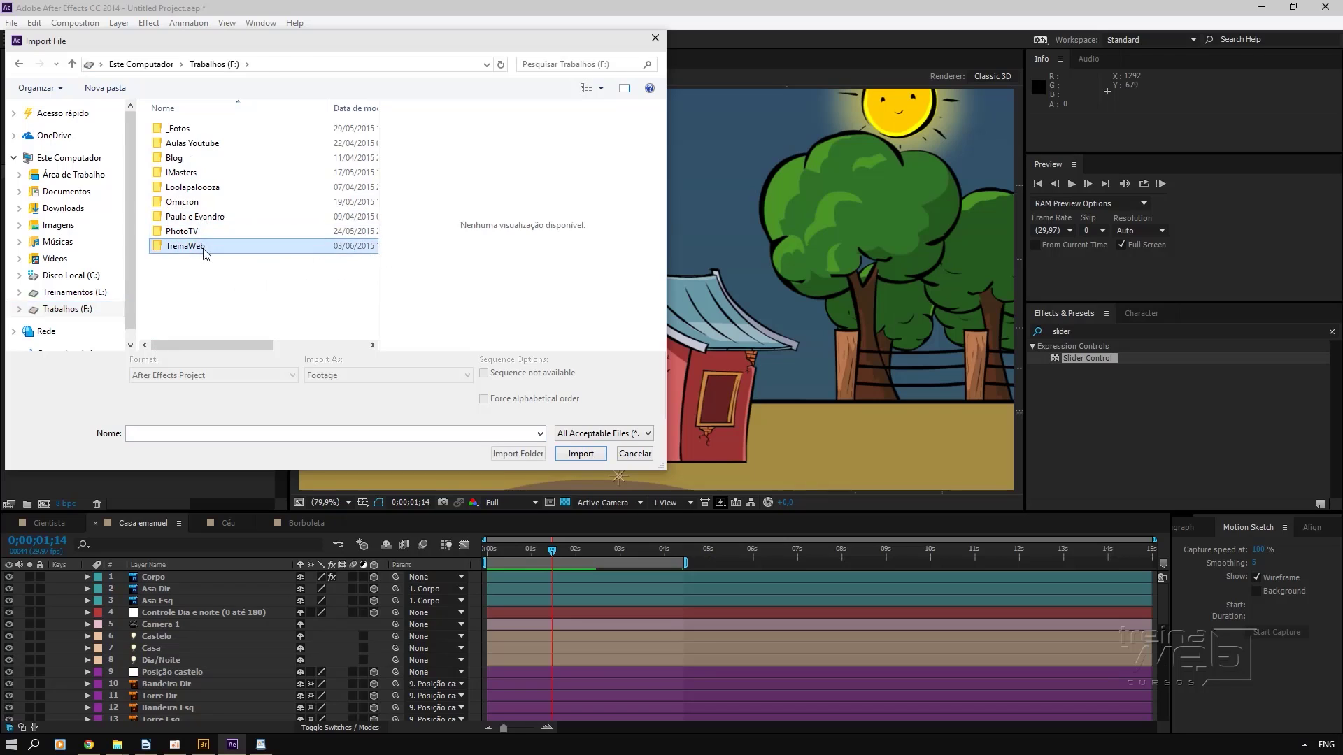
double_click(183, 245)
double_click(198, 175)
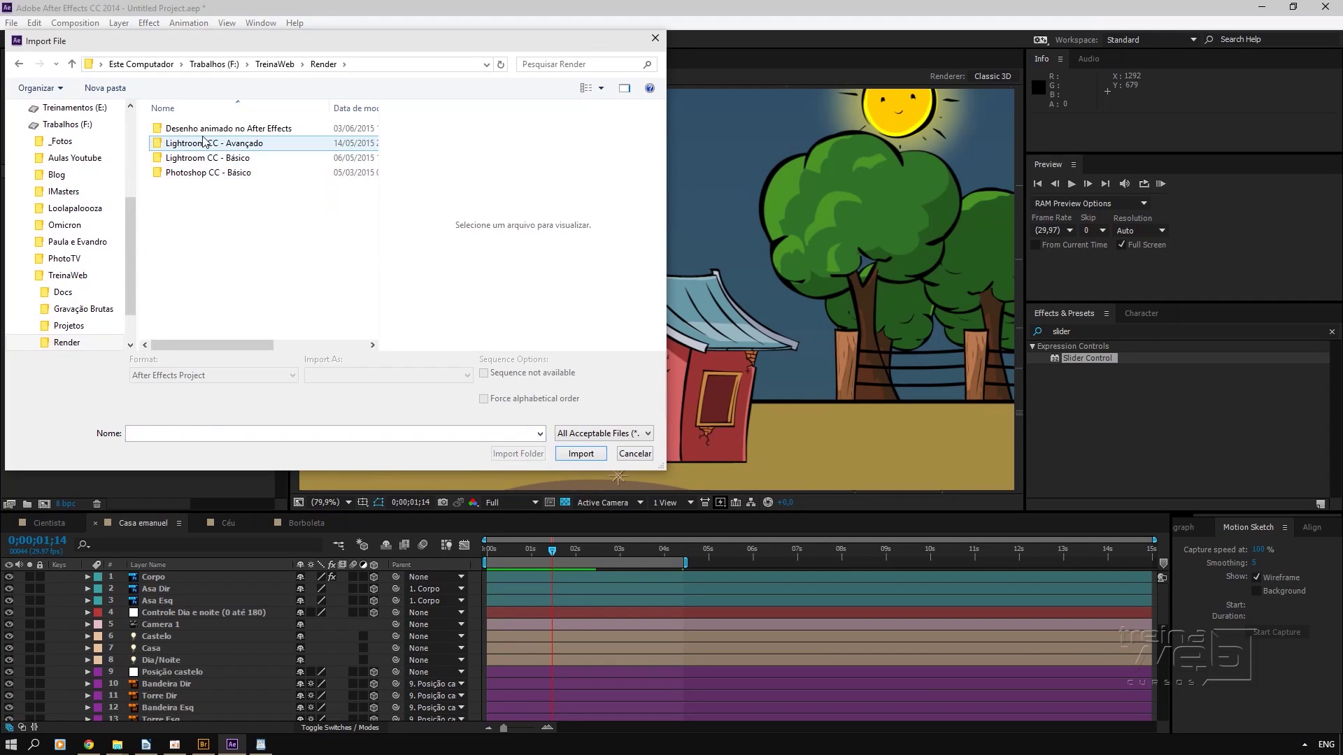
double_click(183, 128)
double_click(180, 128)
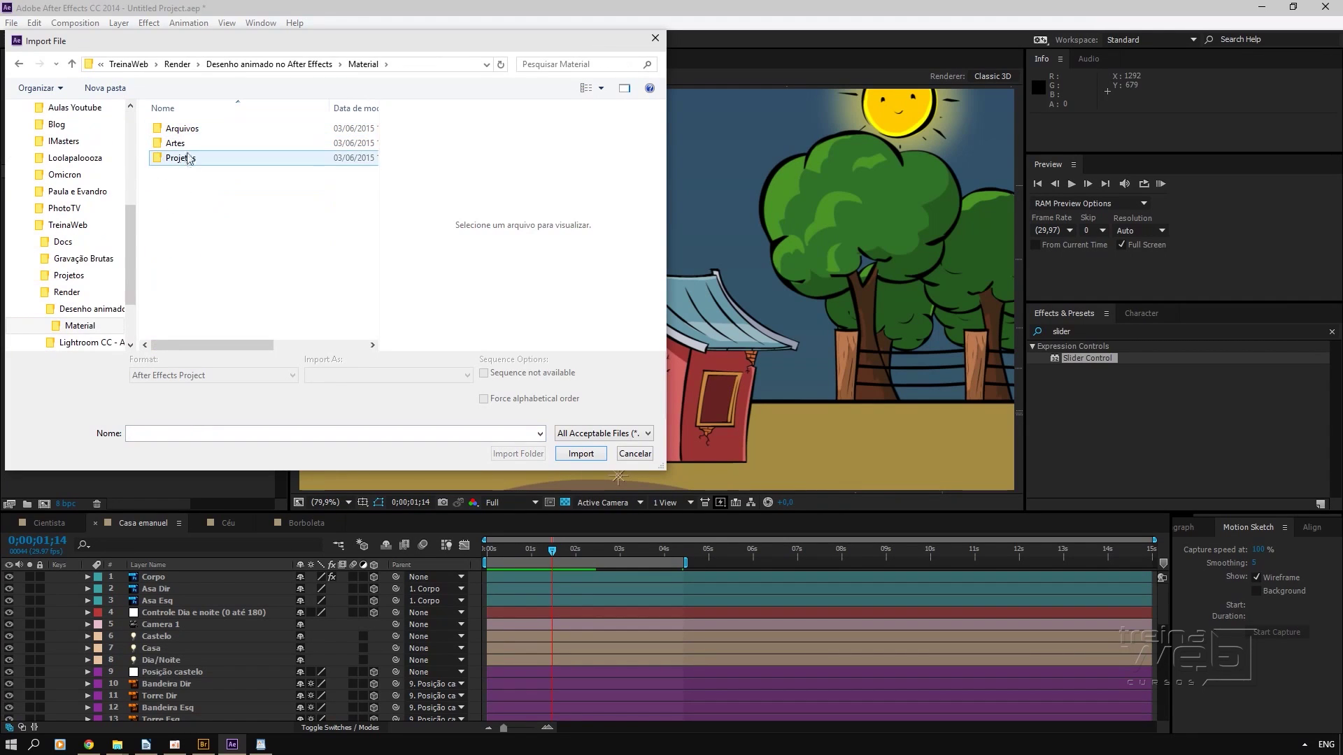
double_click(162, 143)
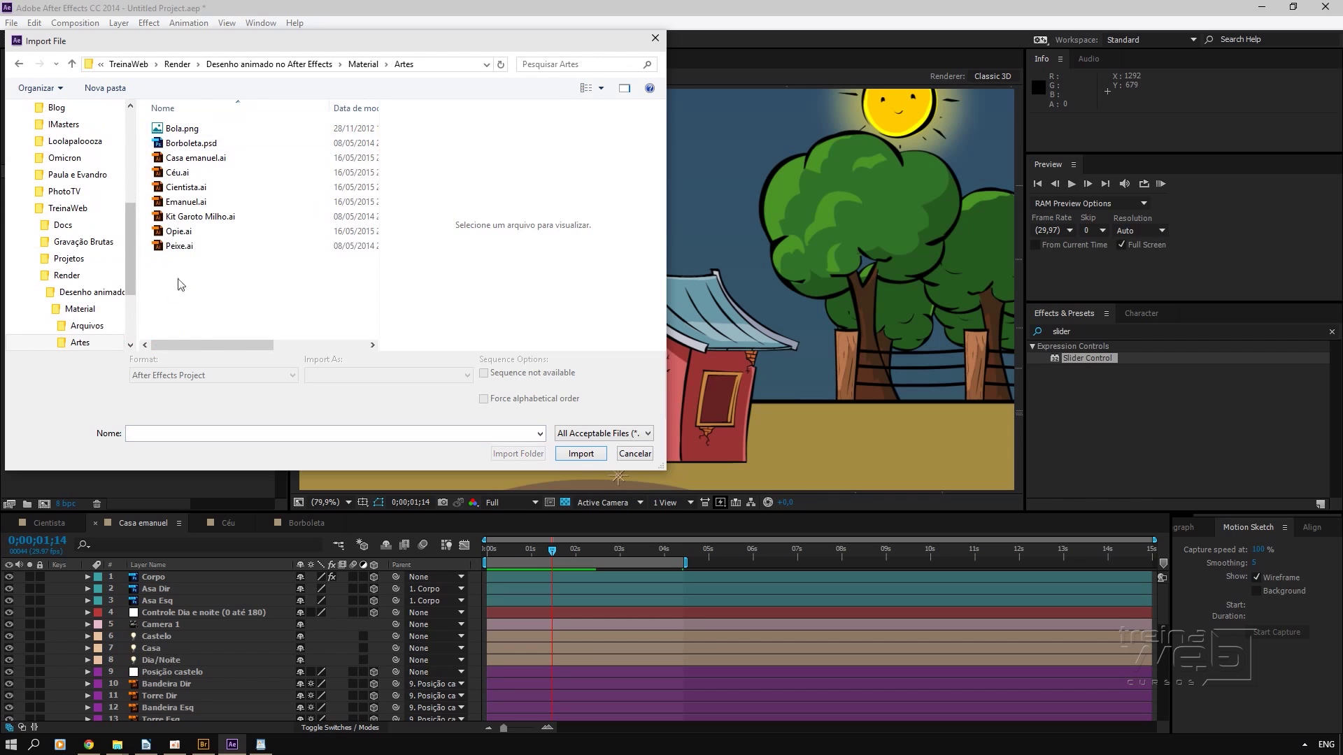
Step: Import Casa emanuel.ai as merged-layer footage and open it for viewing
double_click(158, 202)
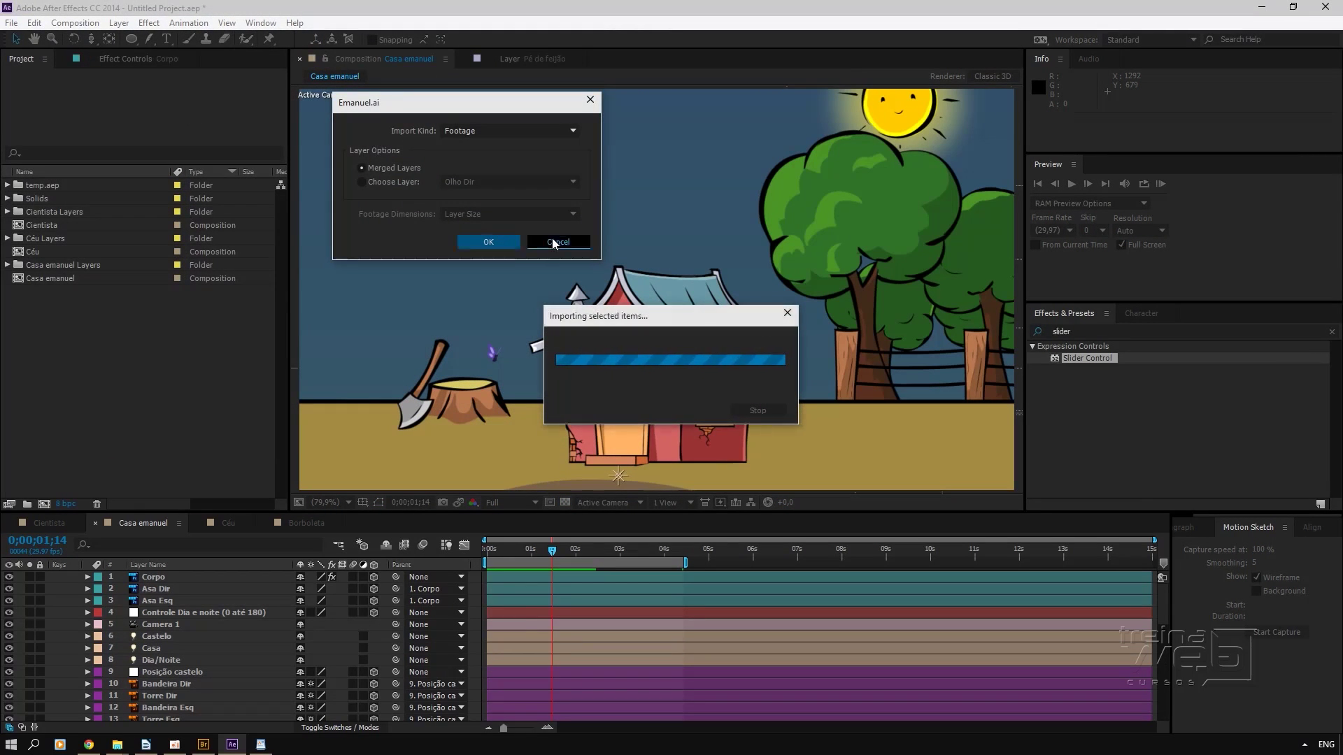
left_click(558, 242)
double_click(134, 330)
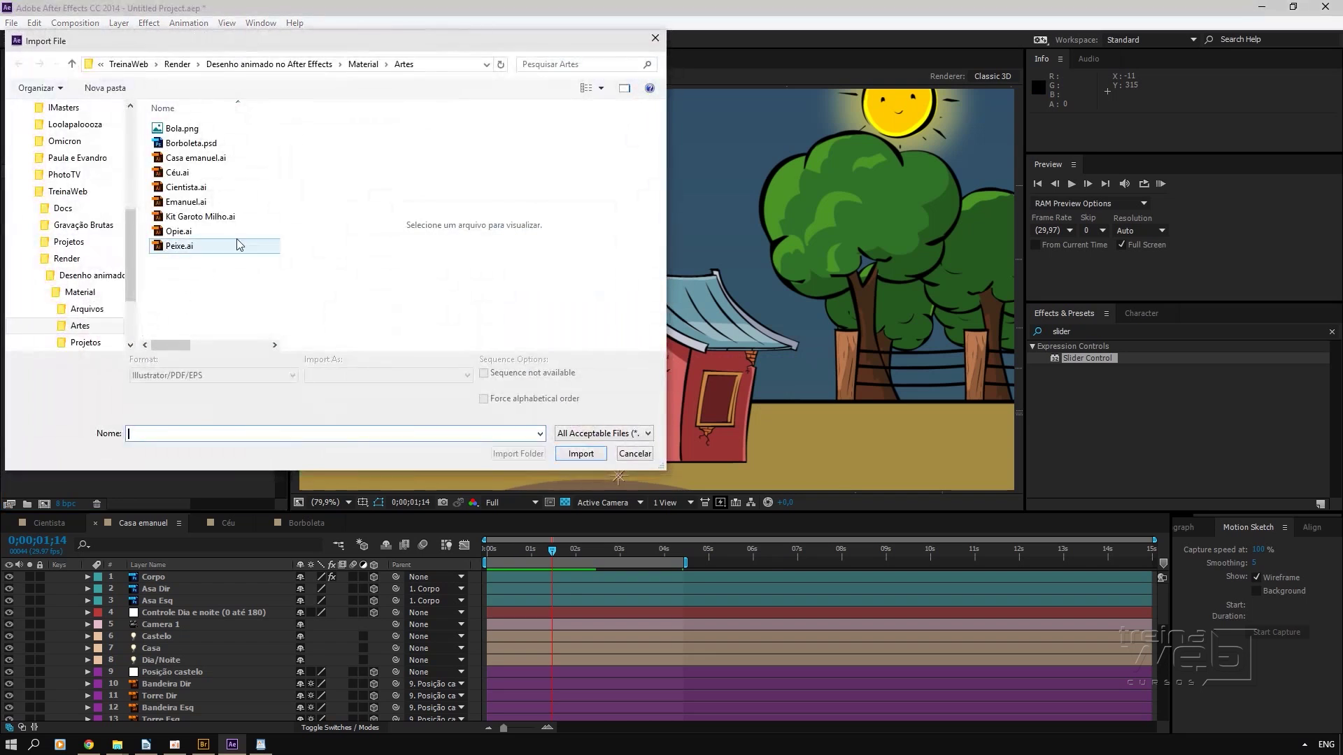
double_click(196, 157)
left_click(487, 241)
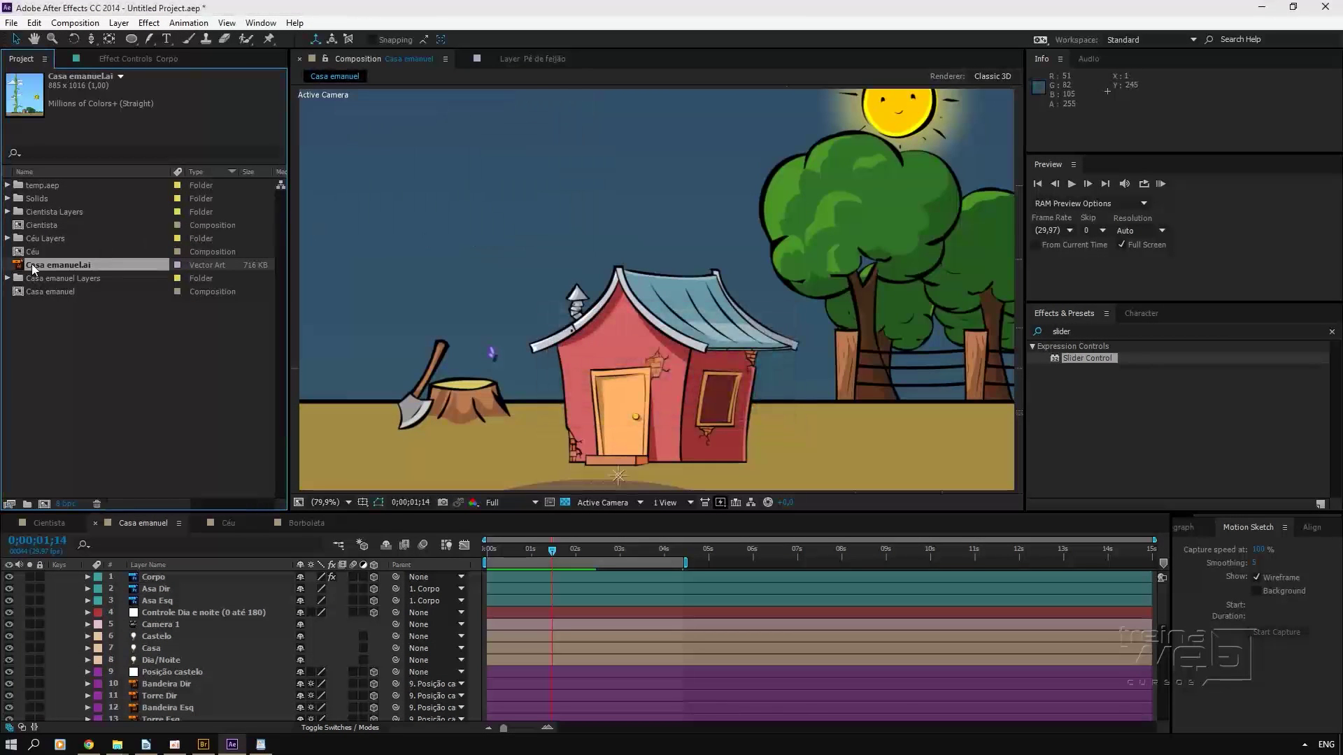
double_click(18, 266)
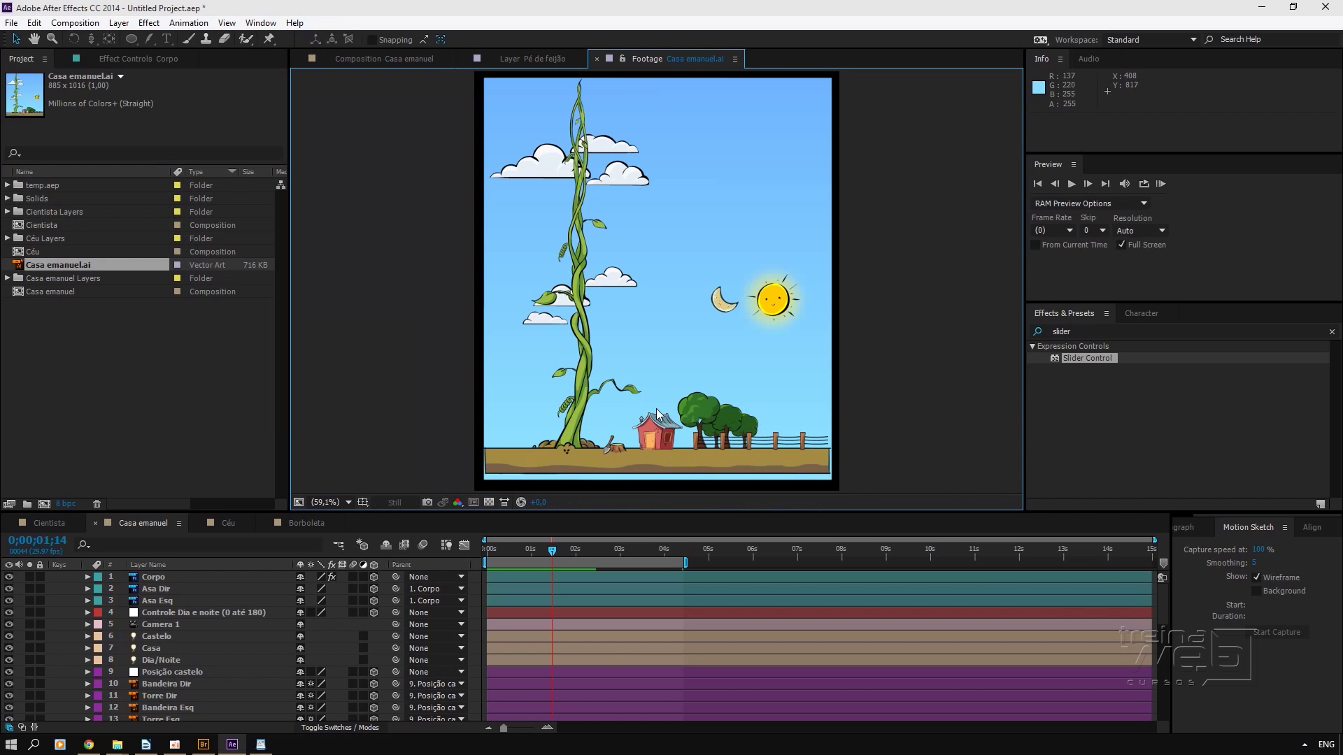
left_click(53, 341)
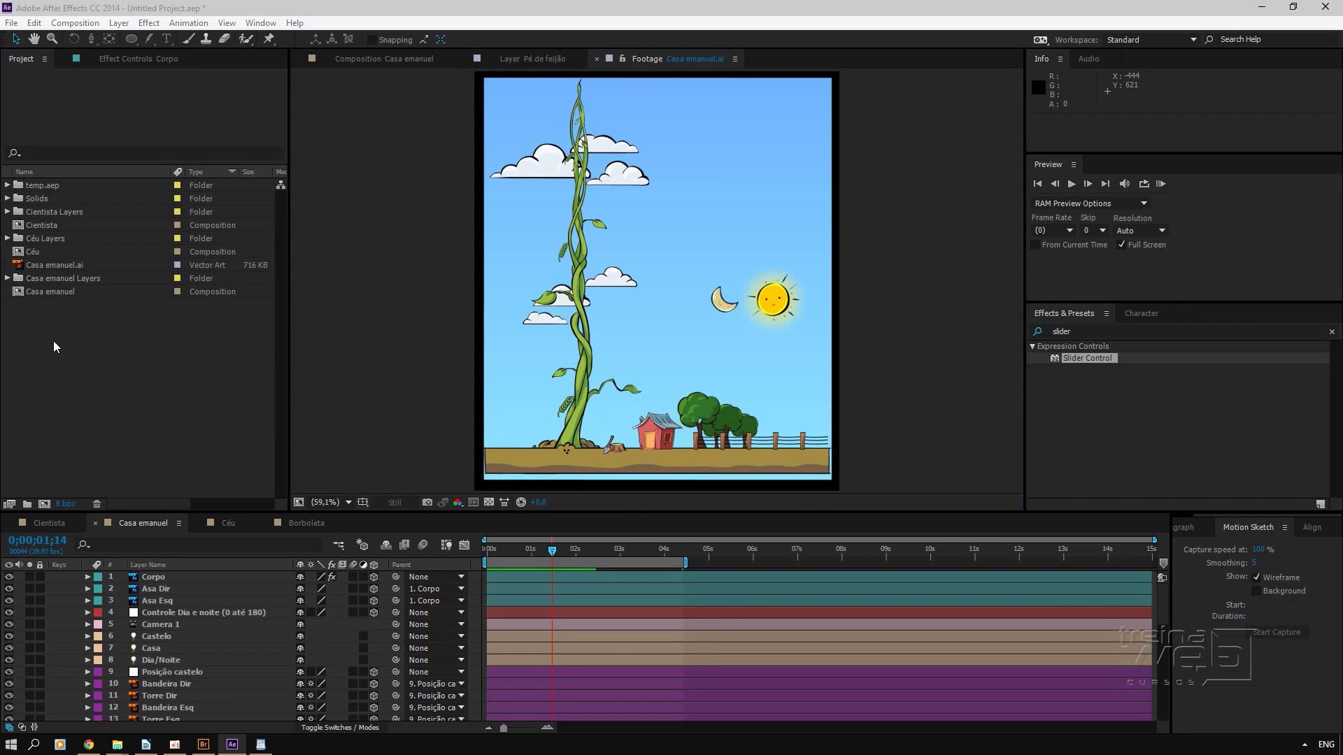
Step: Import Casa emanuel.ai again as a Composition with Layer Size footage dimensions, and open the new composition
double_click(53, 341)
left_click(201, 158)
double_click(202, 158)
left_click(475, 131)
left_click(480, 164)
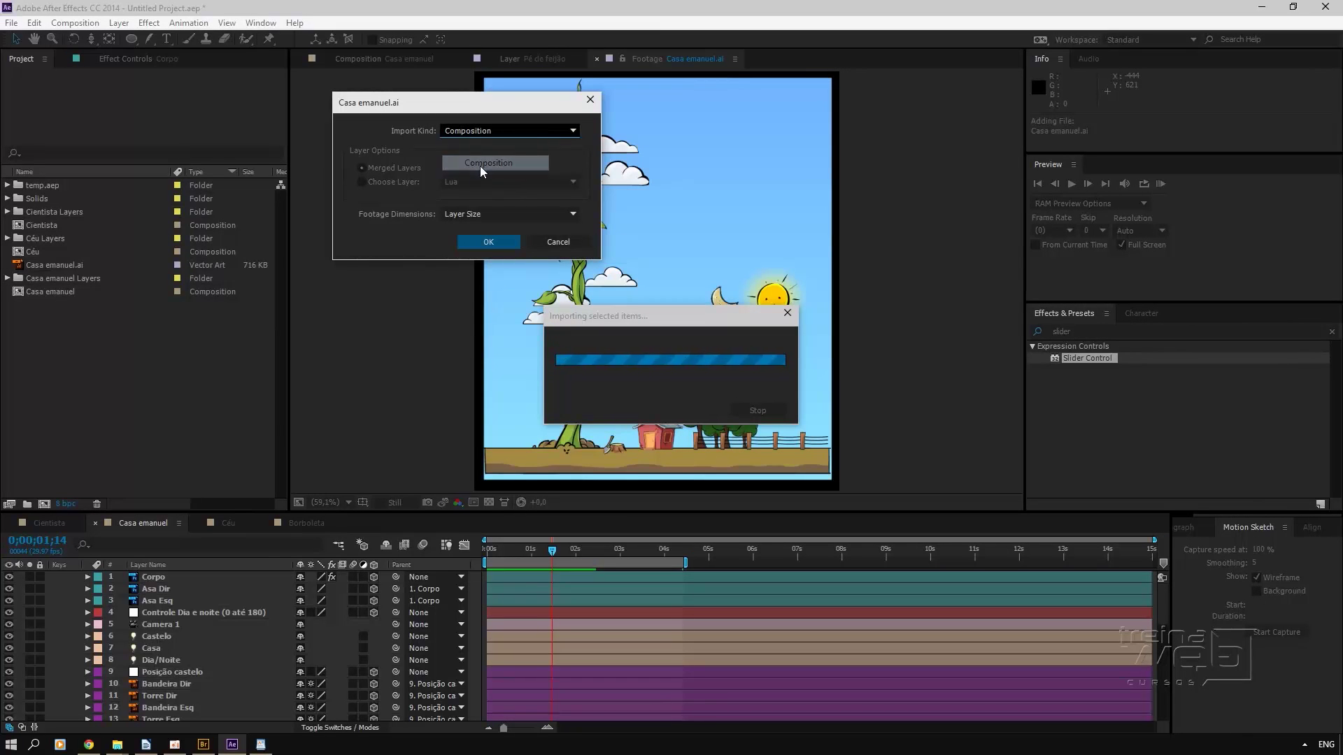
left_click(488, 241)
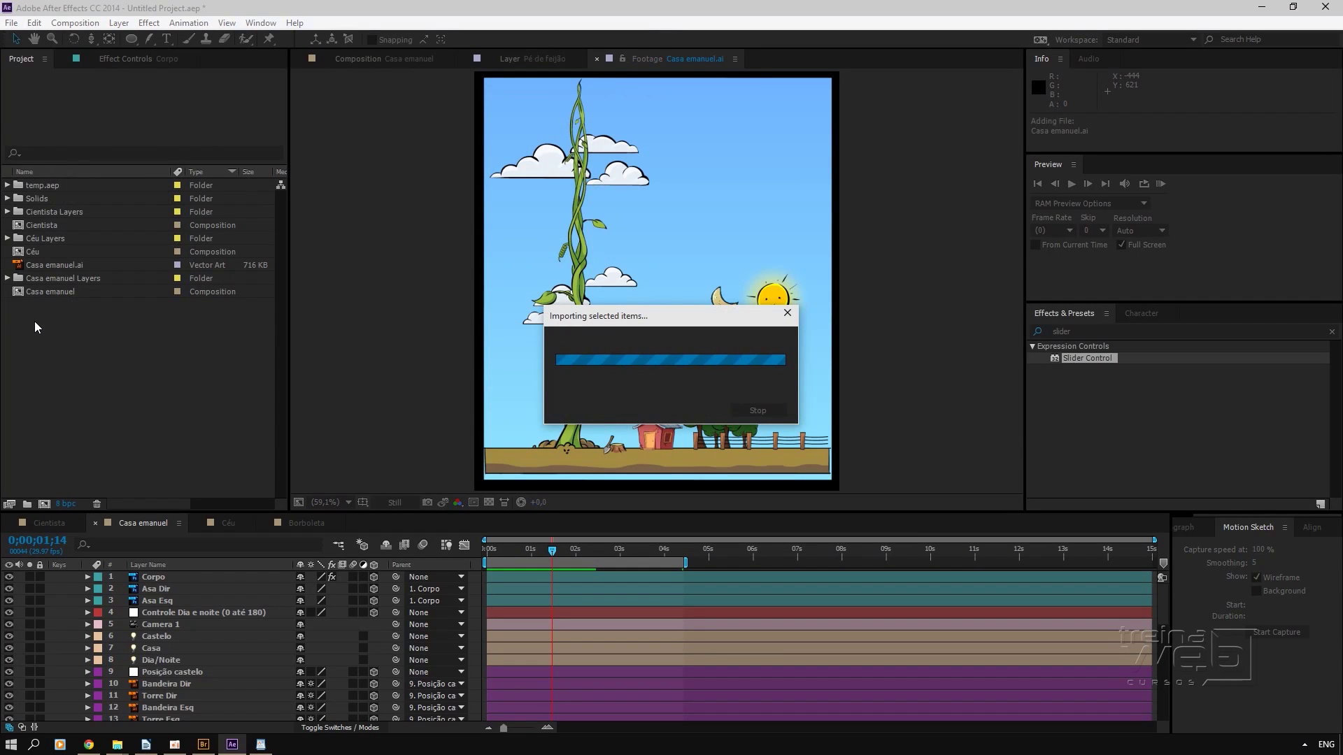
double_click(23, 308)
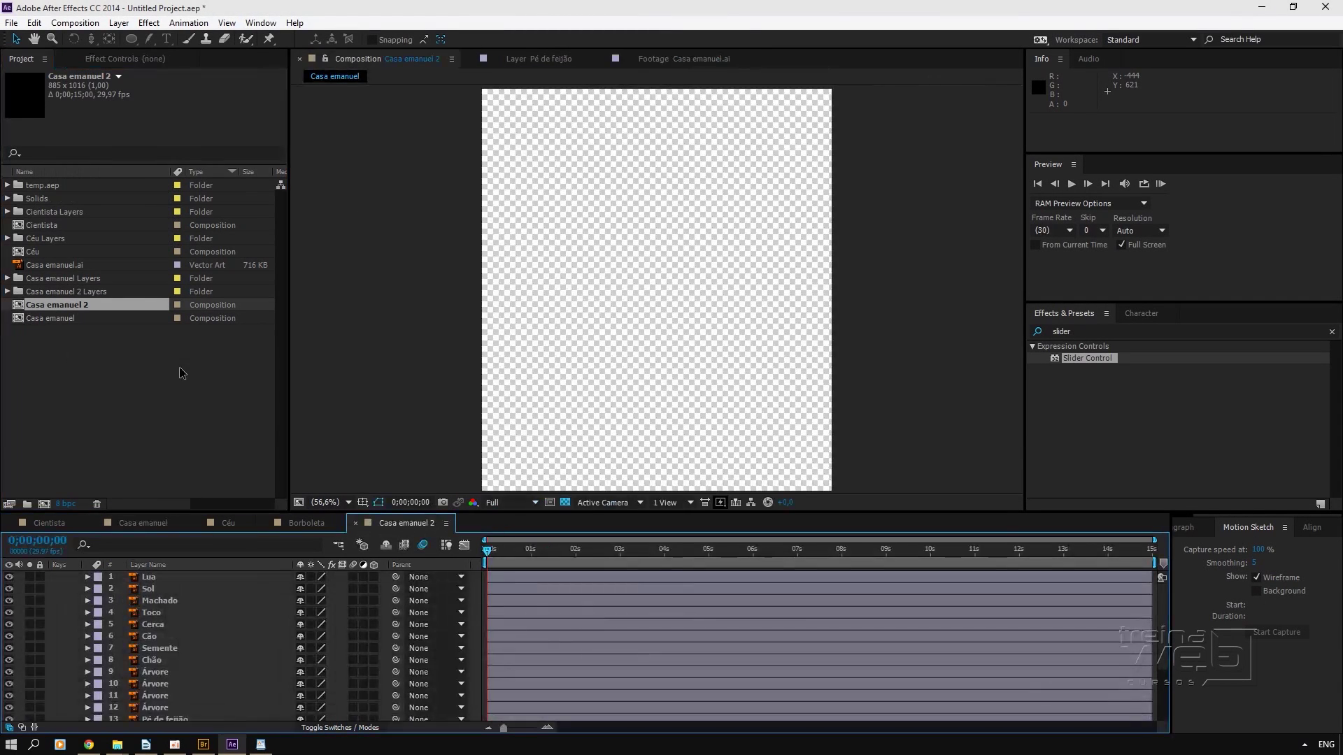
Step: Delete the ground-level scenery, the beanstalk, the sun and the moon, keeping only the clouds and sky
left_click_drag(754, 442, 443, 461)
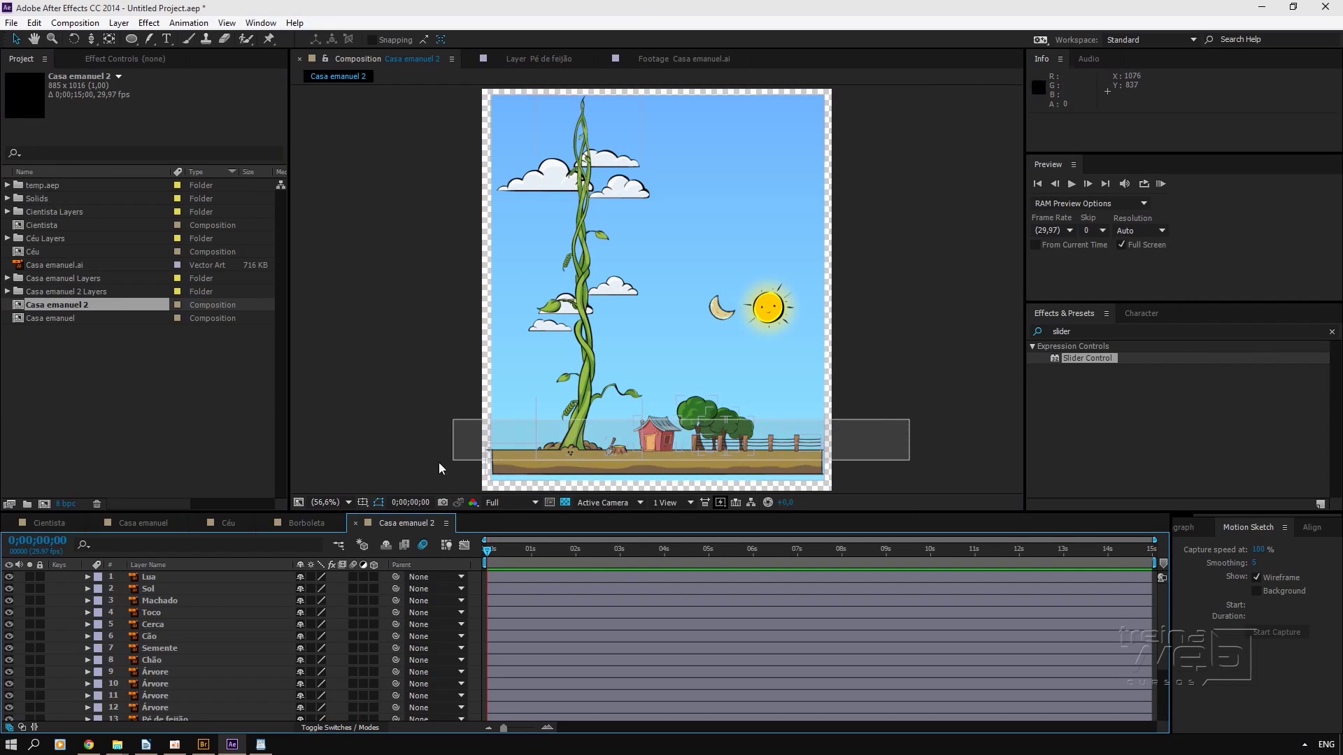
key("Delete")
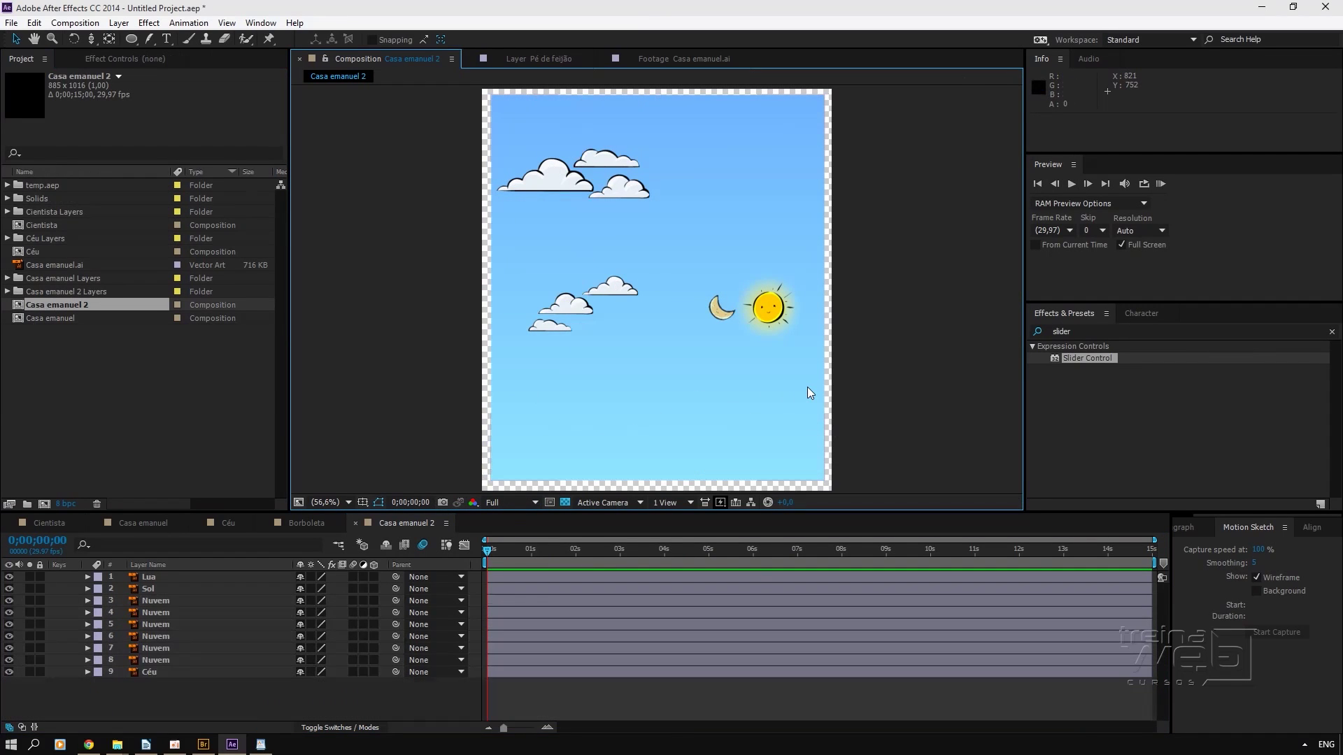
left_click(772, 318)
left_click(723, 319, "shift")
key("Delete")
Step: Enlarge the Céu sky layer to cover the whole frame and lock it
left_click(761, 459)
left_click_drag(827, 484, 845, 497)
mouse_move(626, 218)
left_mouse_down()
mouse_move(664, 233)
mouse_move(644, 231)
left_mouse_up()
key("ctrl+z")
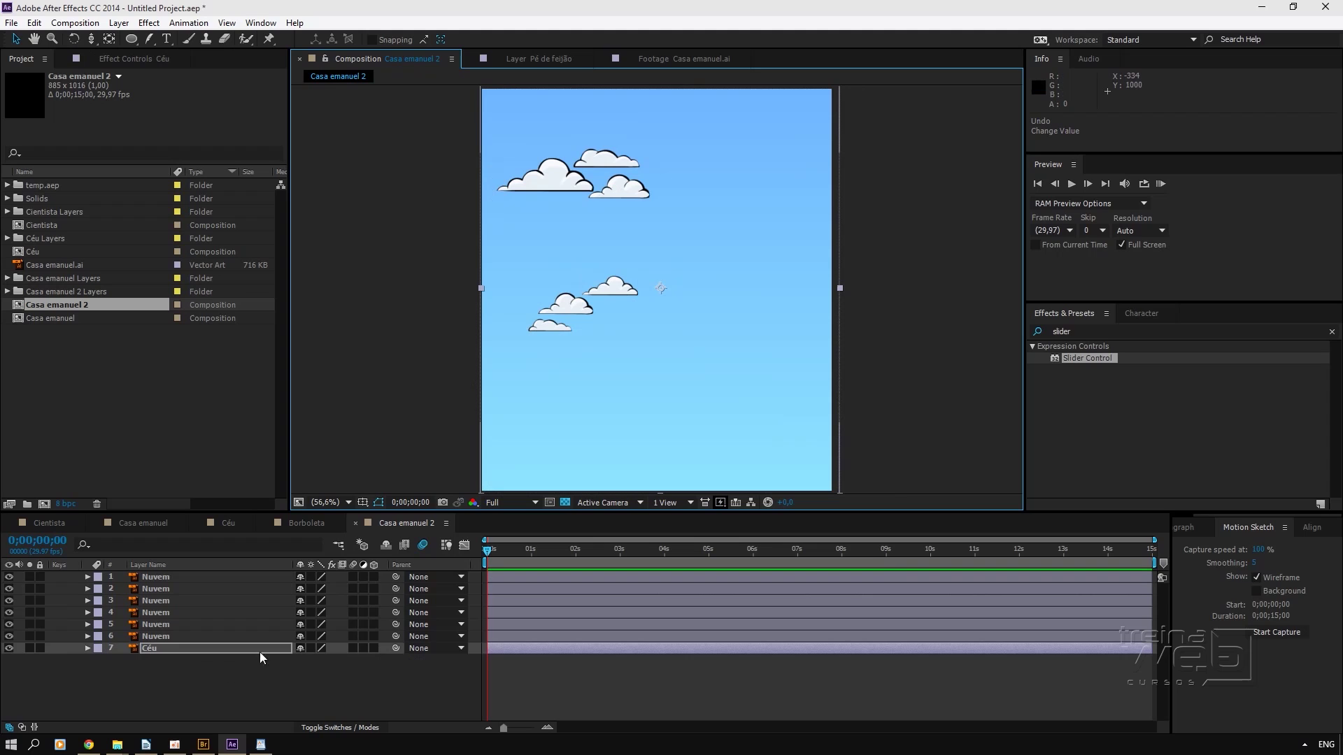
left_click(40, 648)
Step: Select all six cloud layers, duplicate them, and spread two sets of copies over the empty areas of the sky
left_click(609, 291)
left_click_drag(611, 297, 698, 343)
key("ctrl+z")
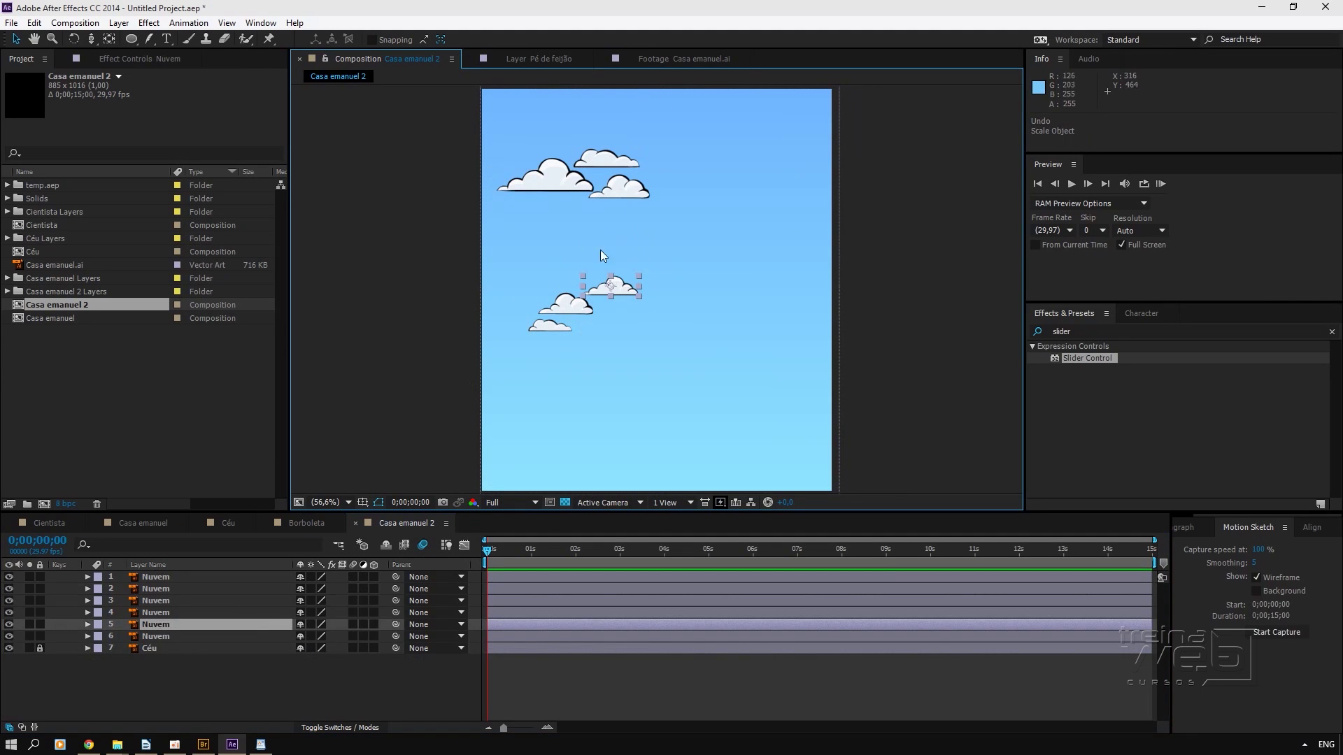
left_click(574, 183, "shift")
left_click(605, 160, "shift")
left_click(625, 191, "shift")
left_click(570, 311, "shift")
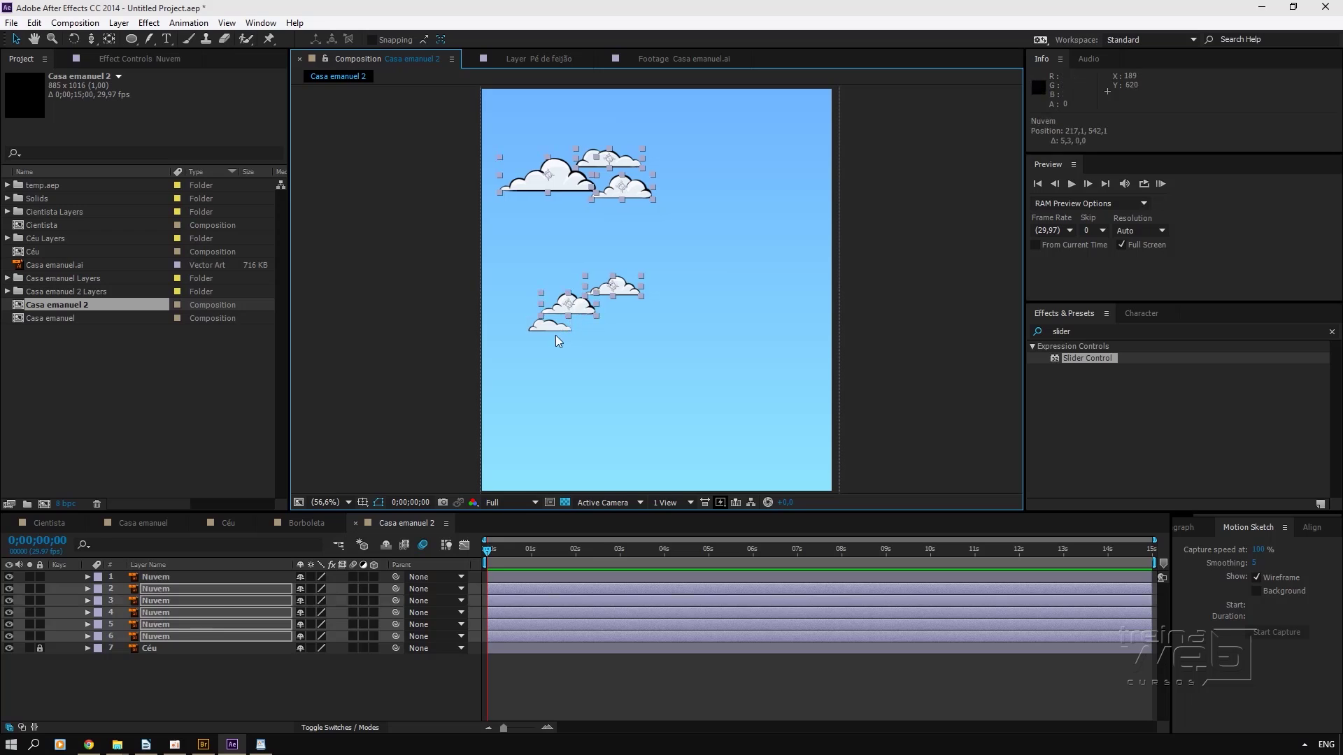
left_click(553, 333, "shift")
key("ctrl+d")
left_click_drag(575, 315, 663, 514)
left_click(902, 341)
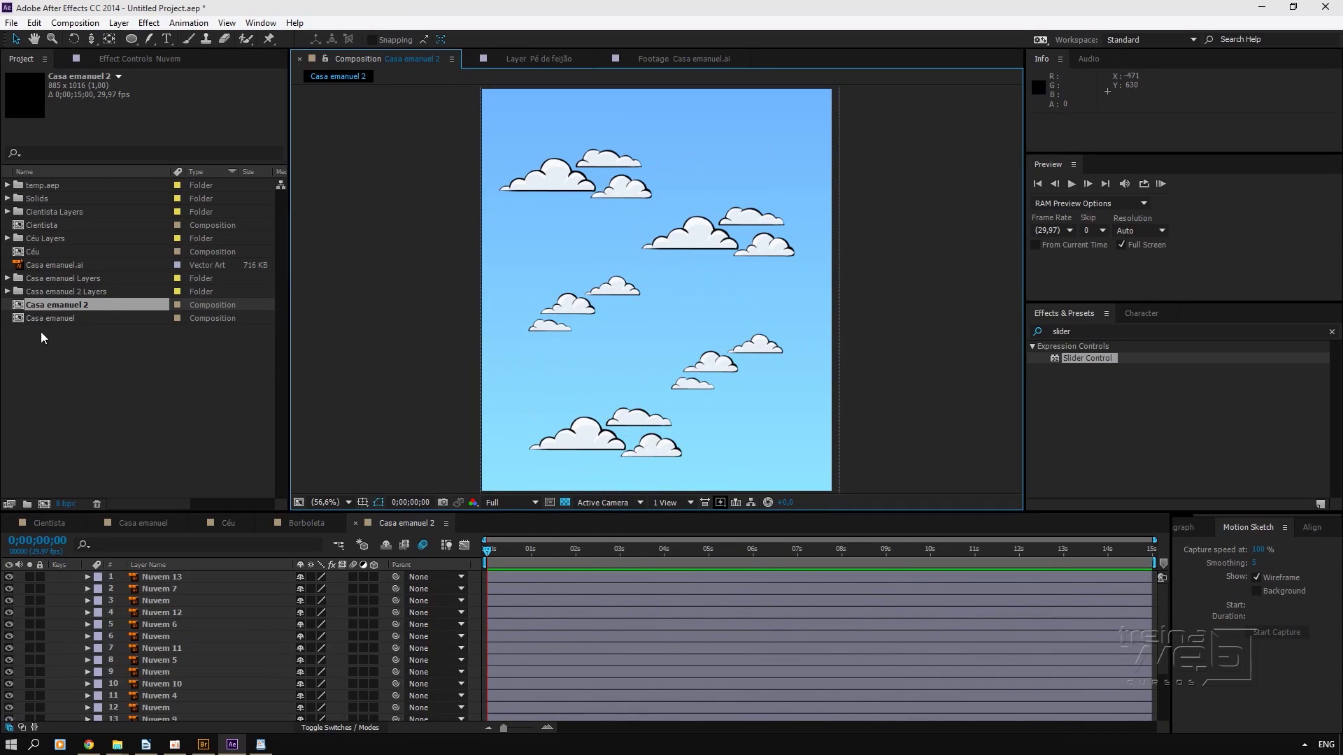
left_click(70, 357)
double_click(89, 389)
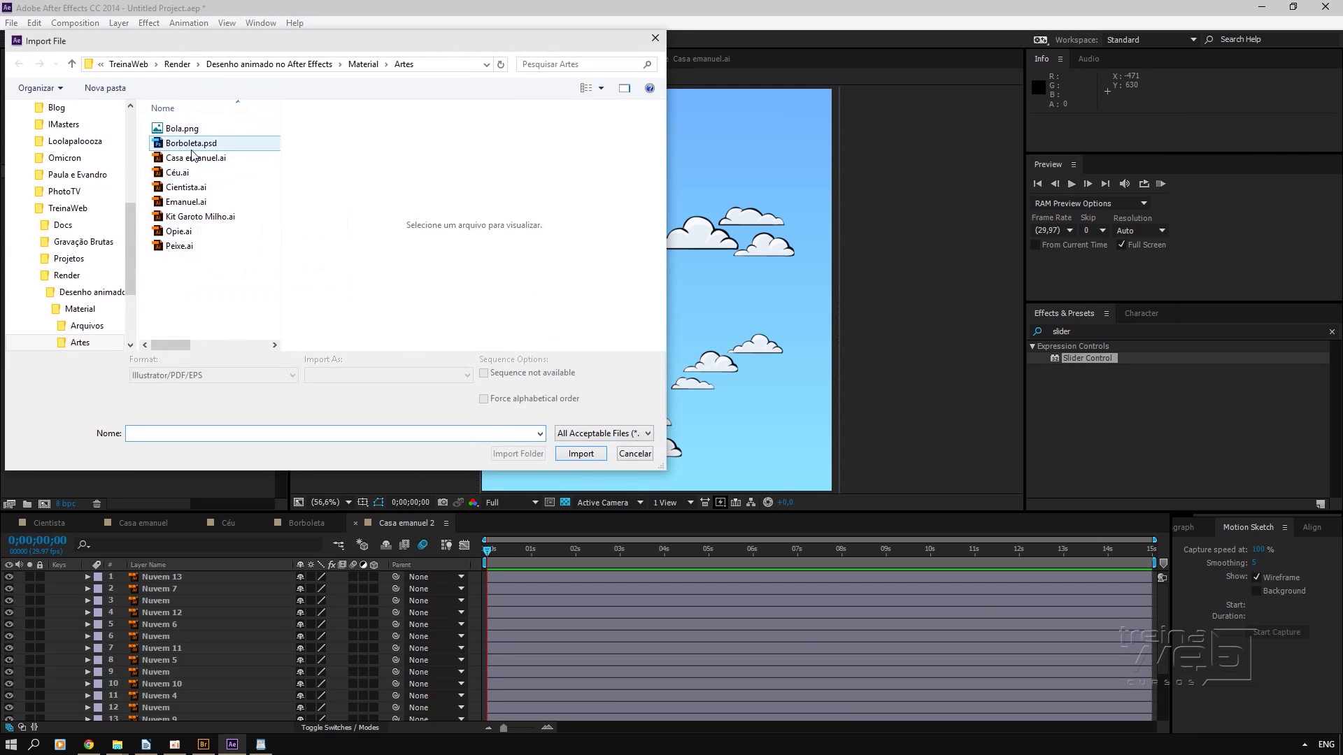
key("Escape")
Step: Copy the butterfly layers Corpo, Asa Dir and Asa Esq from the Casa emanuel composition into Casa emanuel 2
left_click(319, 522)
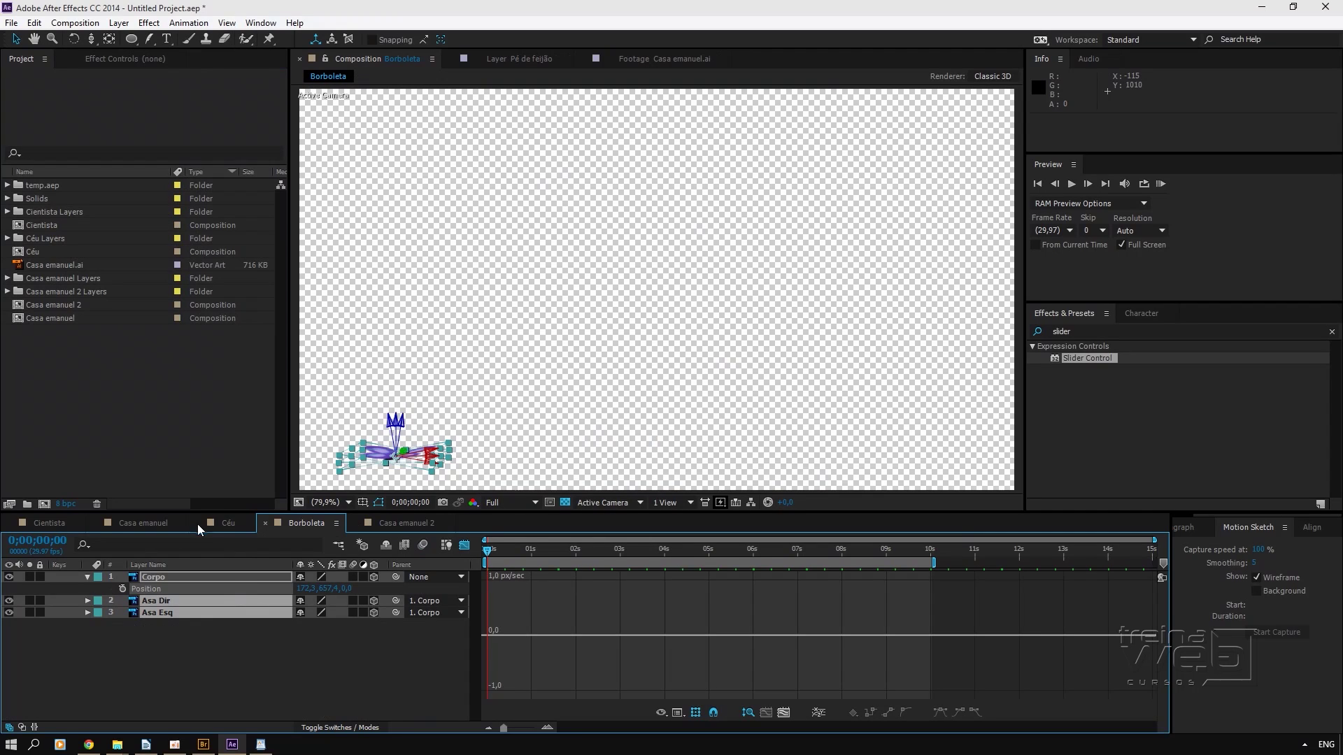
left_click(147, 524)
left_click(161, 577)
left_click(170, 598, "shift")
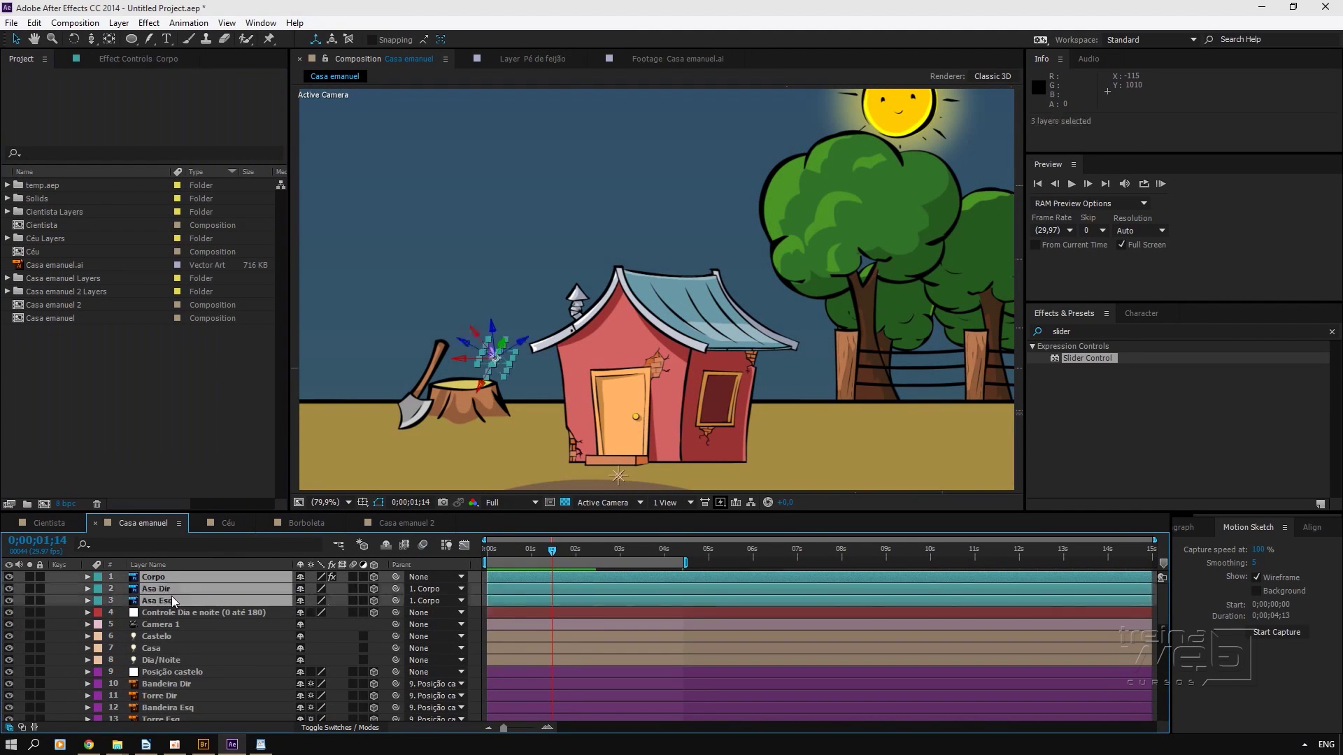
left_click(410, 525)
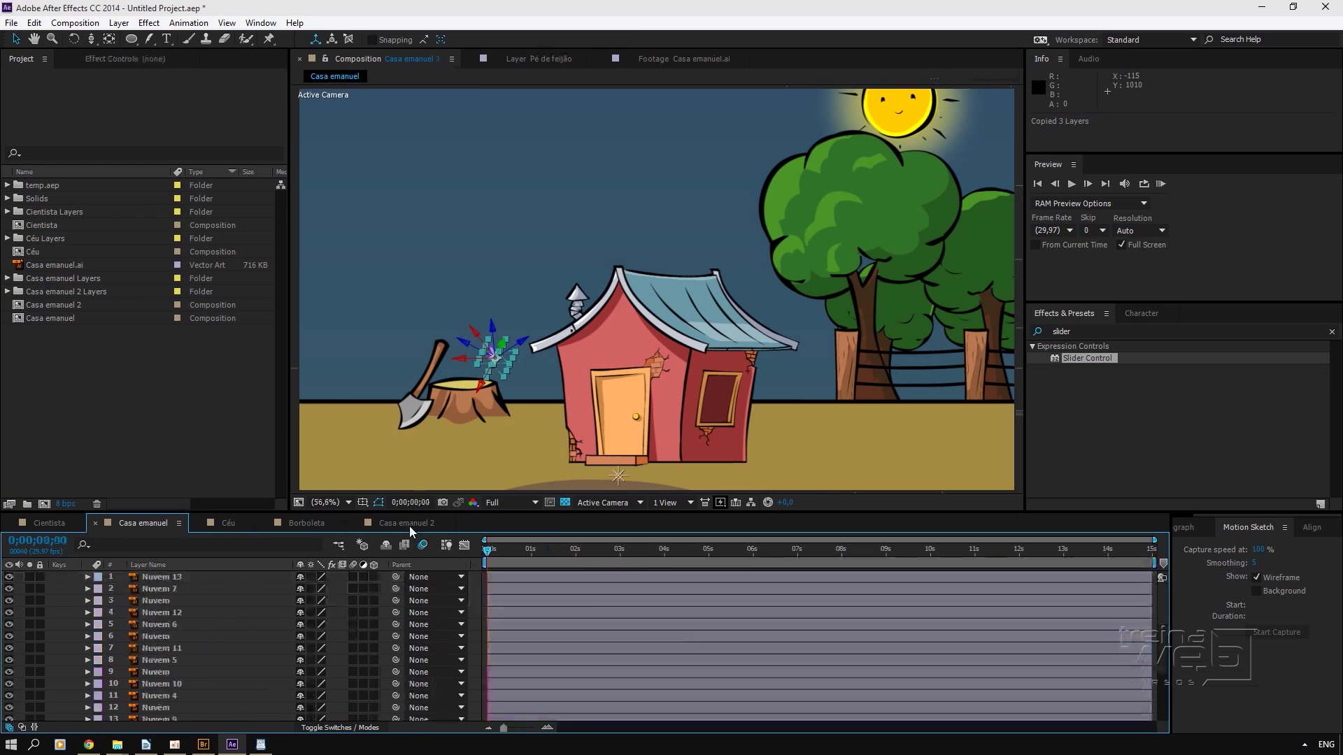
key("ctrl+v")
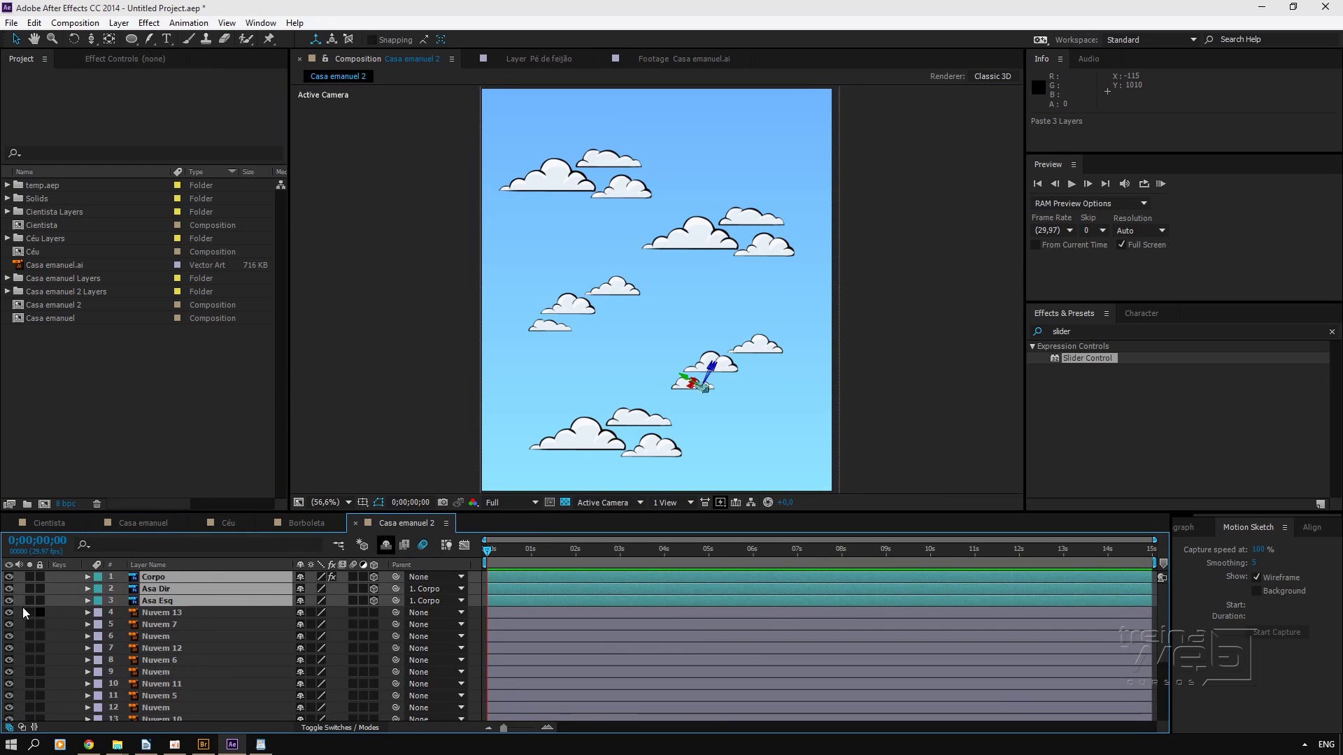
Step: Reveal the Corpo layer's Position and examine the butterfly's flight up close by scrubbing the timeline to 0;00;04;16
left_click(163, 577)
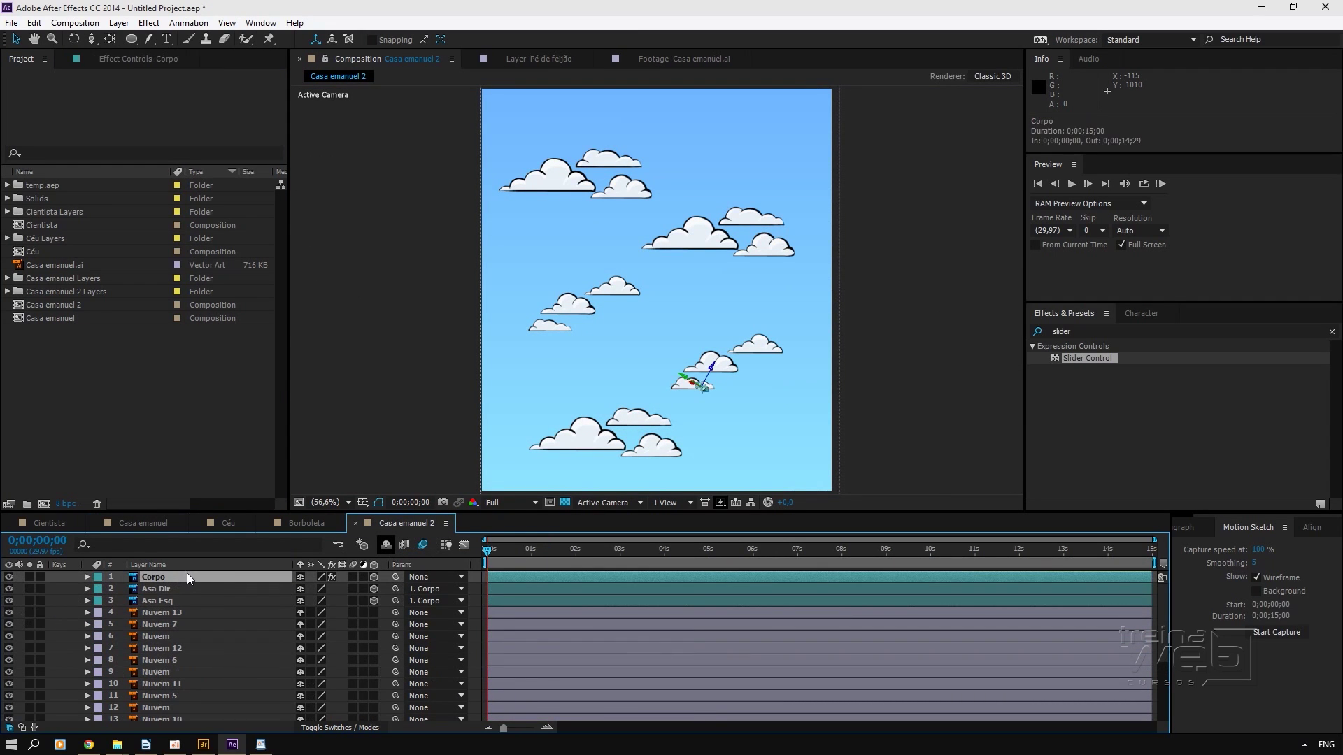
key("p")
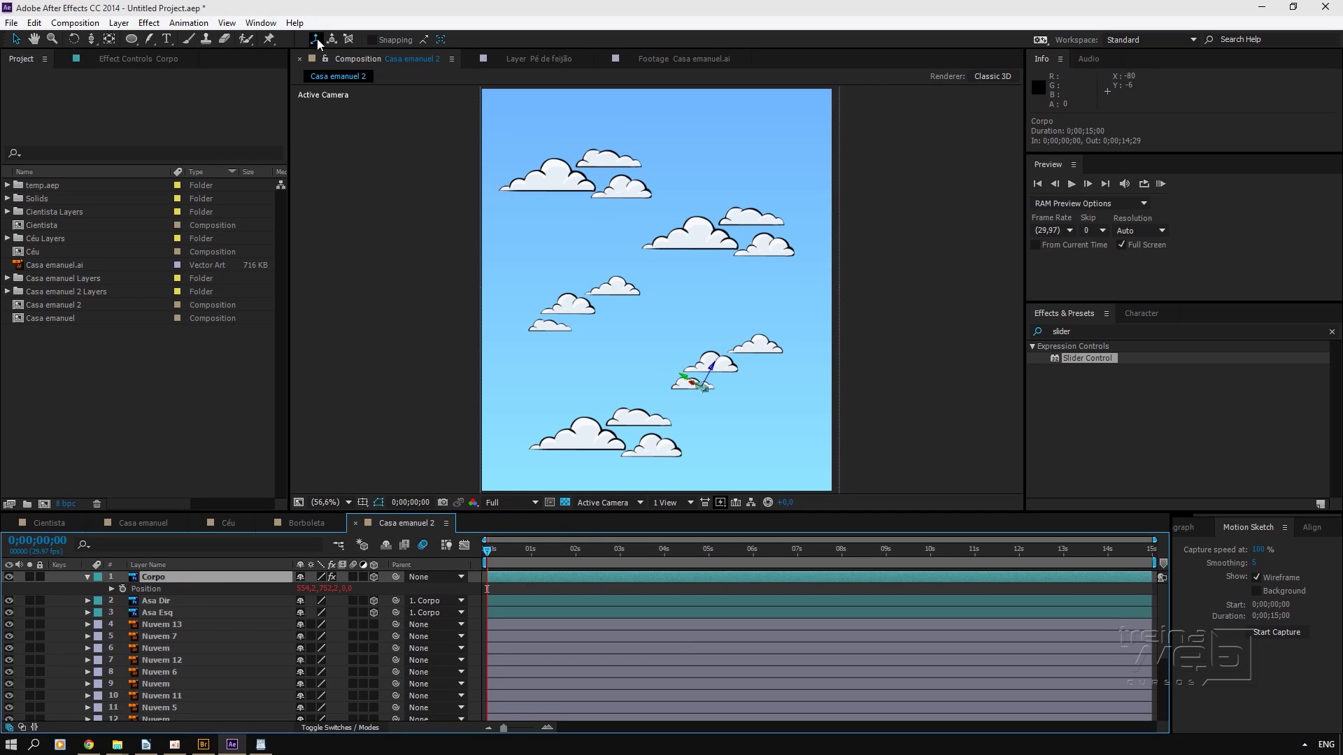
key("z")
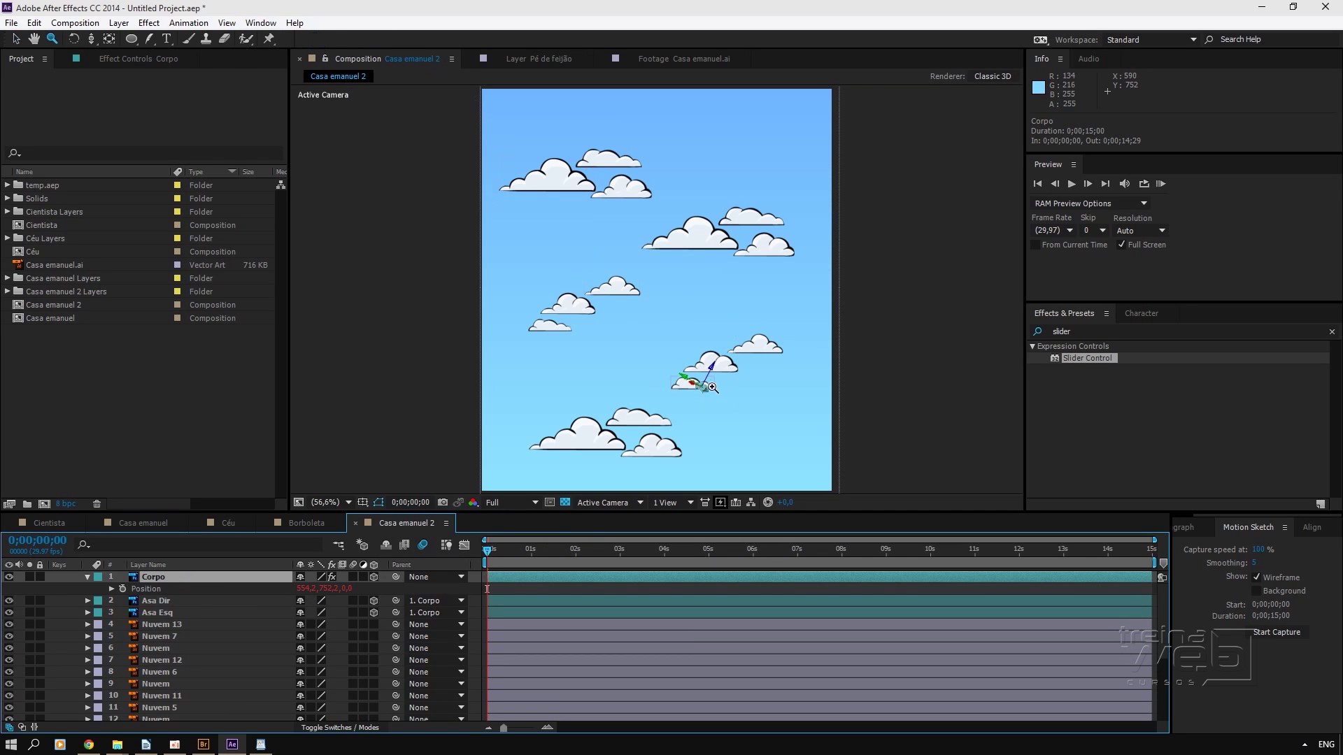
scroll(695, 383, "up", 10)
scroll(645, 347, "down", 4)
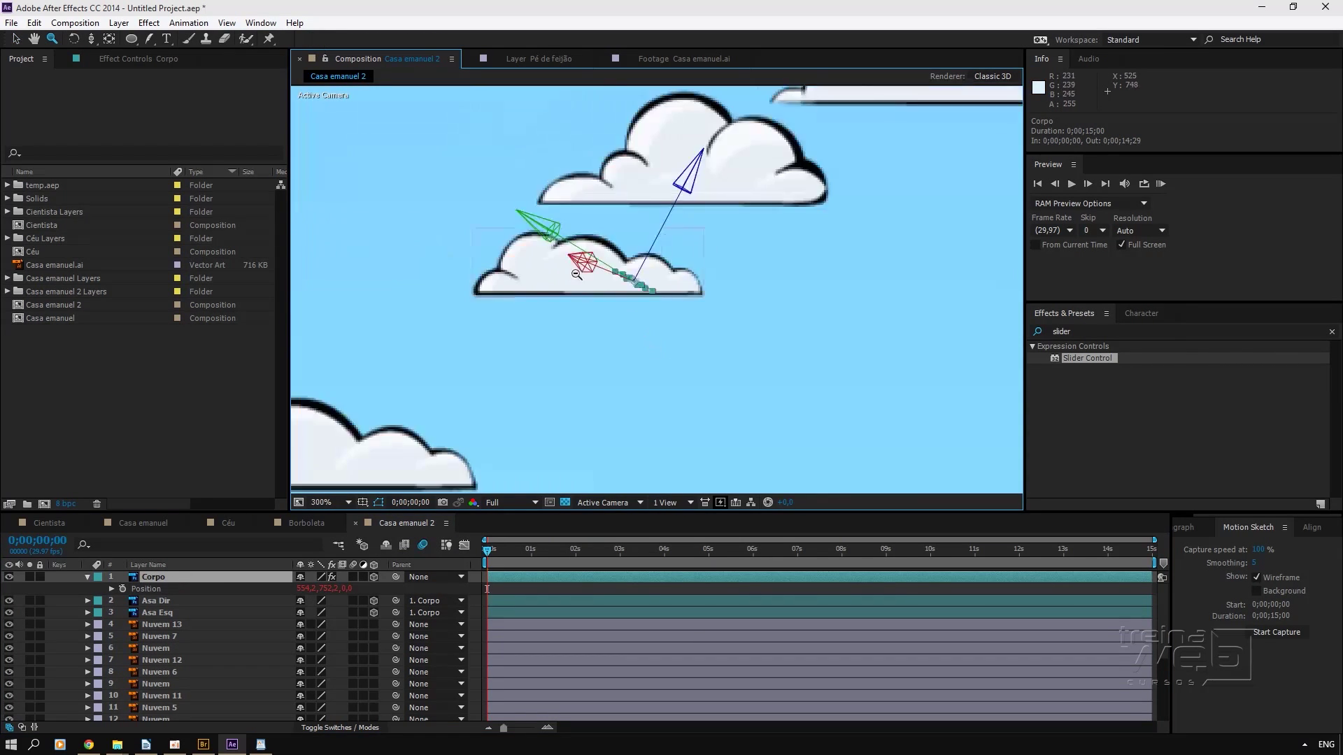
scroll(684, 329, "up", 3)
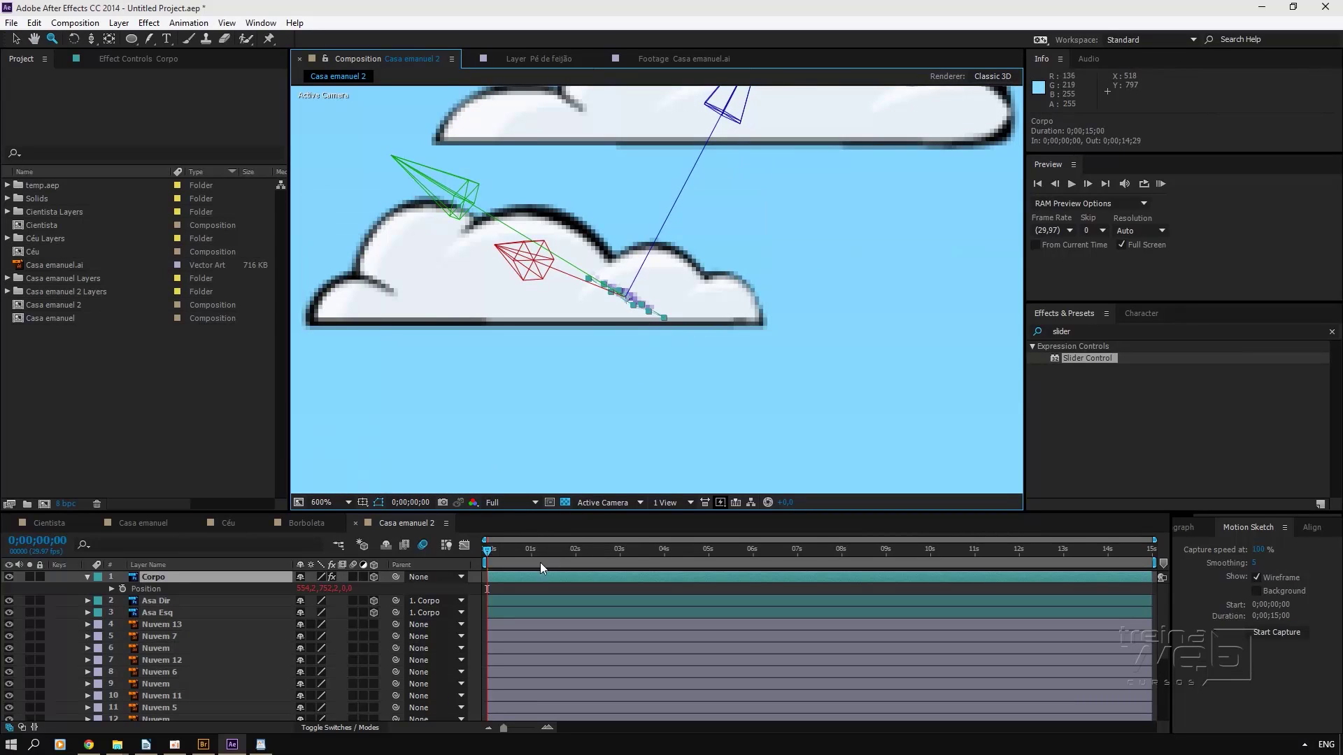
left_click_drag(540, 563, 666, 535)
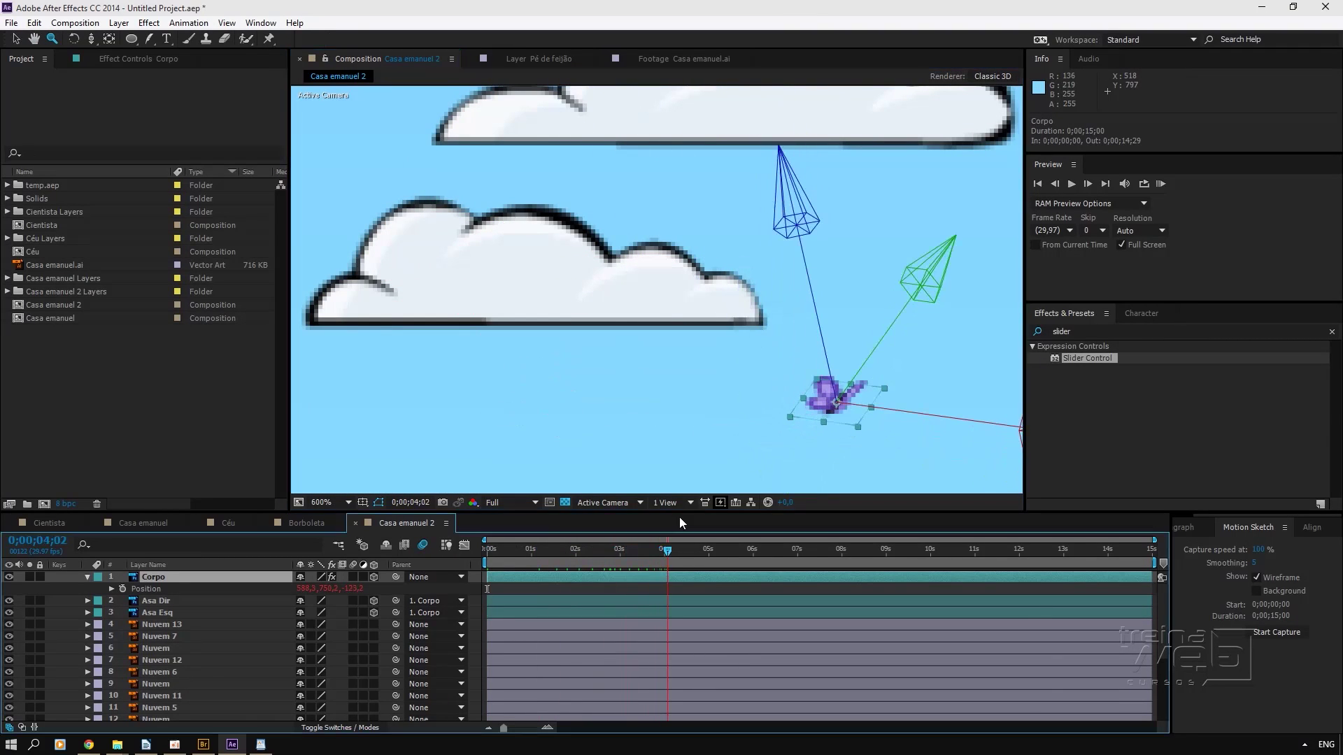
left_click_drag(908, 391, 815, 332)
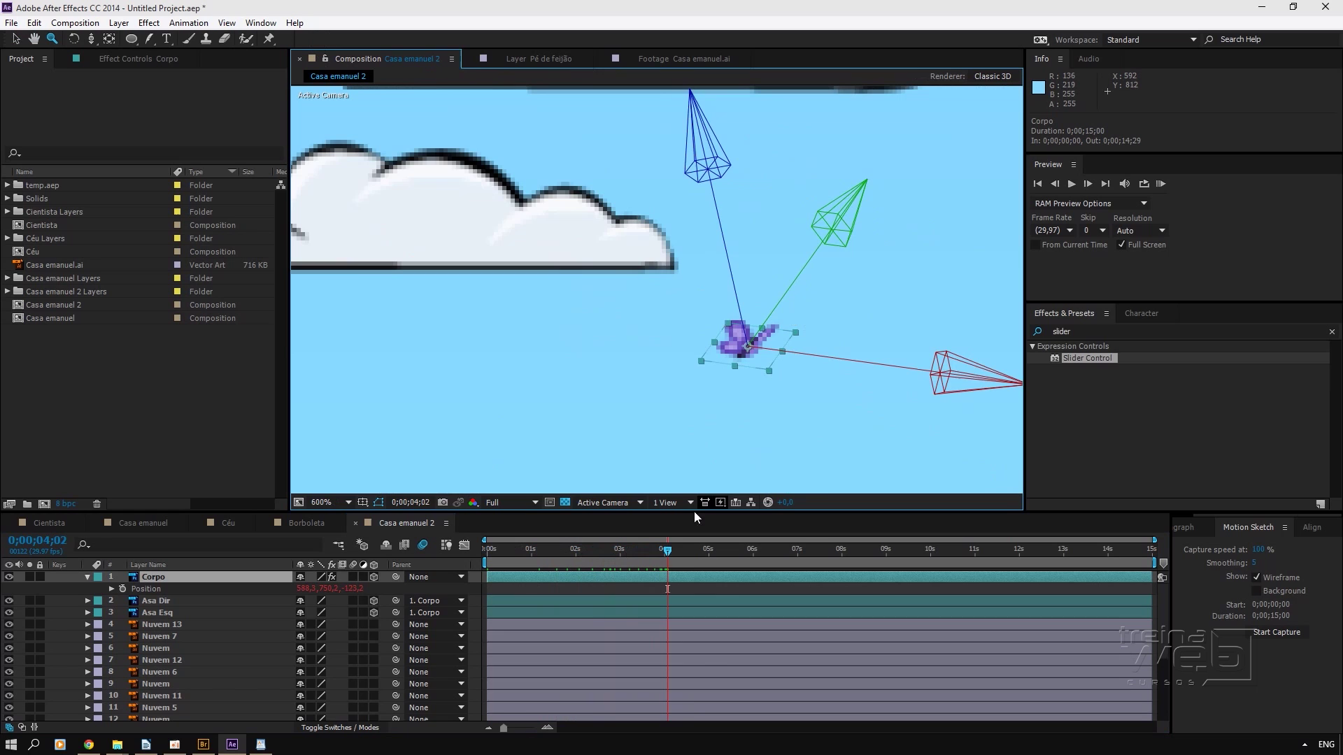
left_click_drag(681, 554, 688, 552)
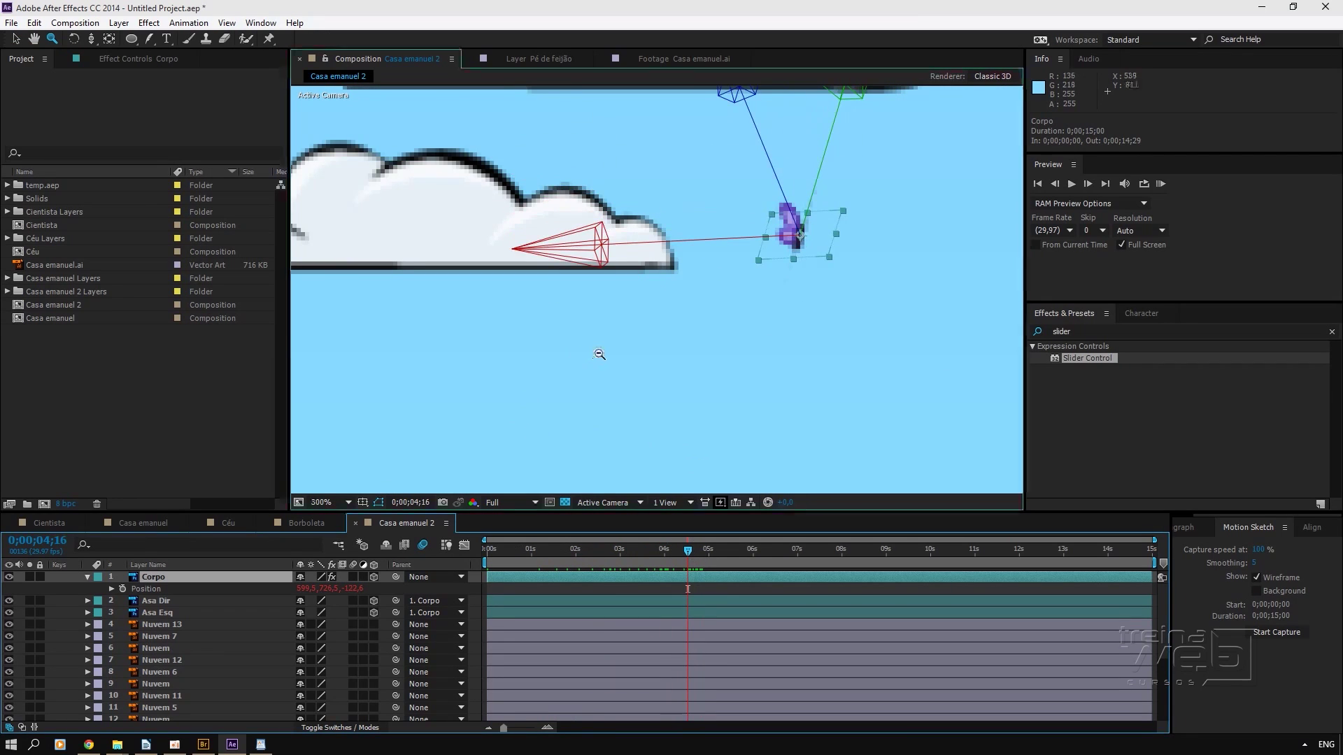
scroll(605, 352, "down", 5)
scroll(666, 321, "down", 2)
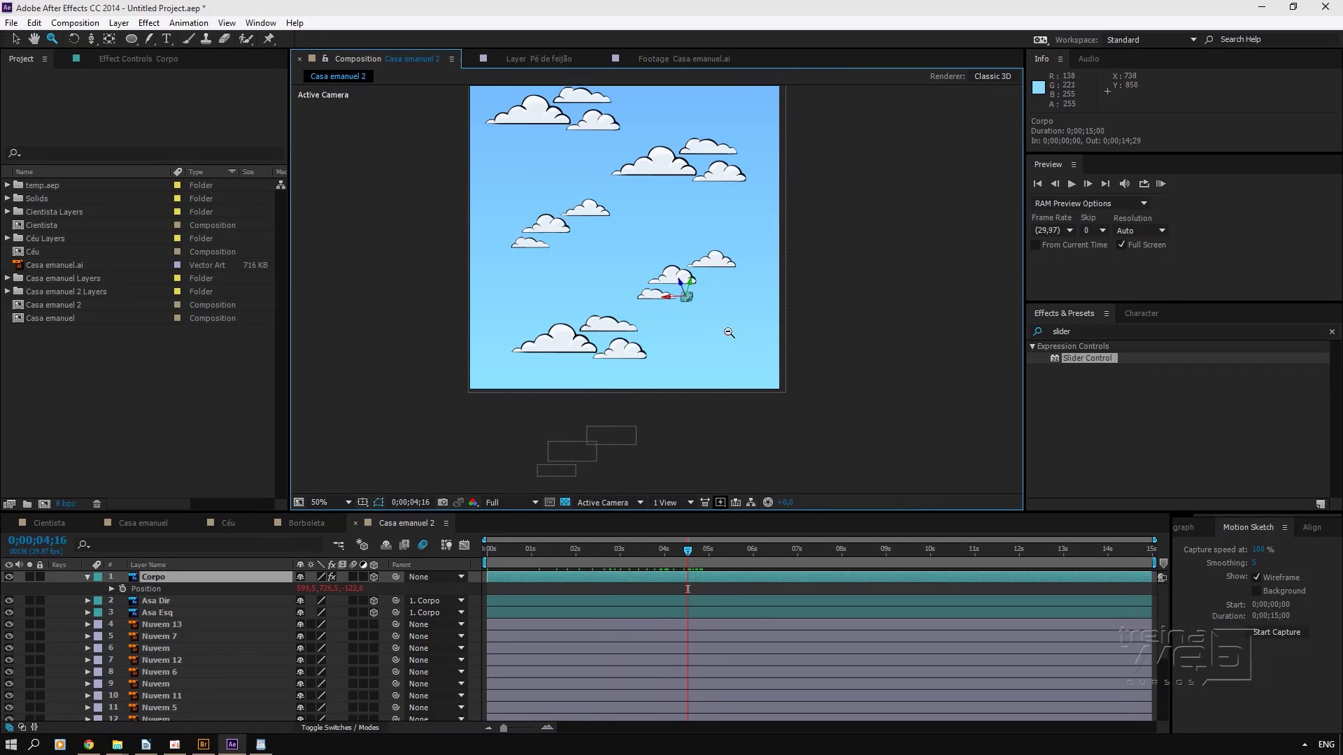
Step: Switch to View Axis mode and move the butterfly's Corpo layer up near the top of the sky, to about X 476, Y 178
key("v")
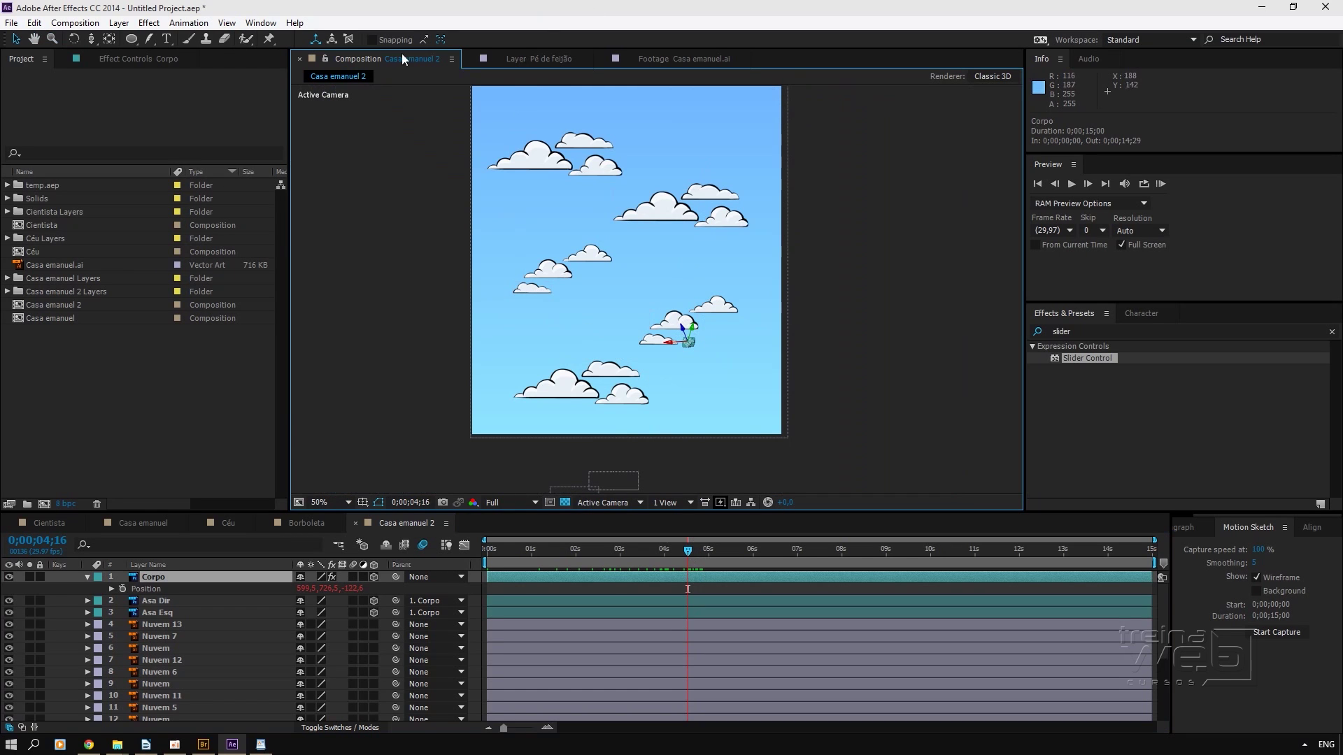
left_click(333, 39)
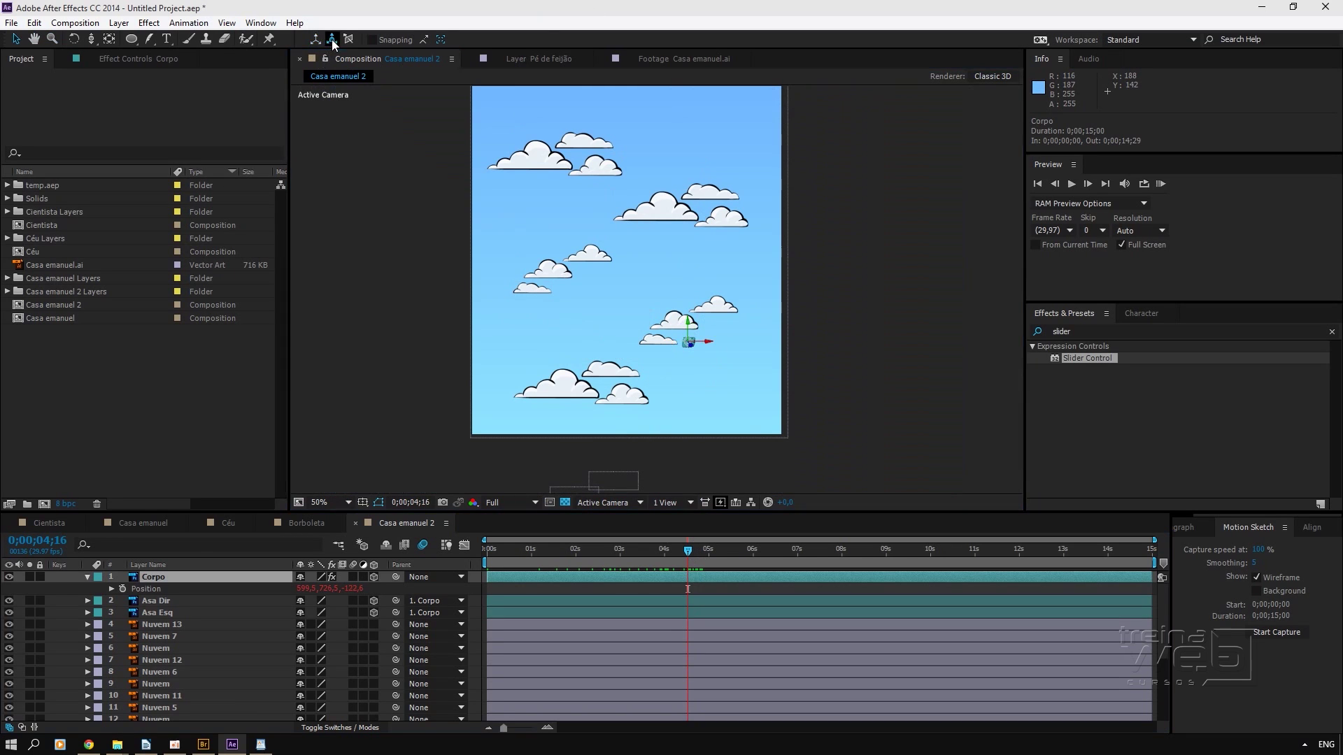
left_click(347, 40)
left_click(332, 39)
left_click(316, 40)
left_click(348, 39)
left_click_drag(691, 323, 677, 120)
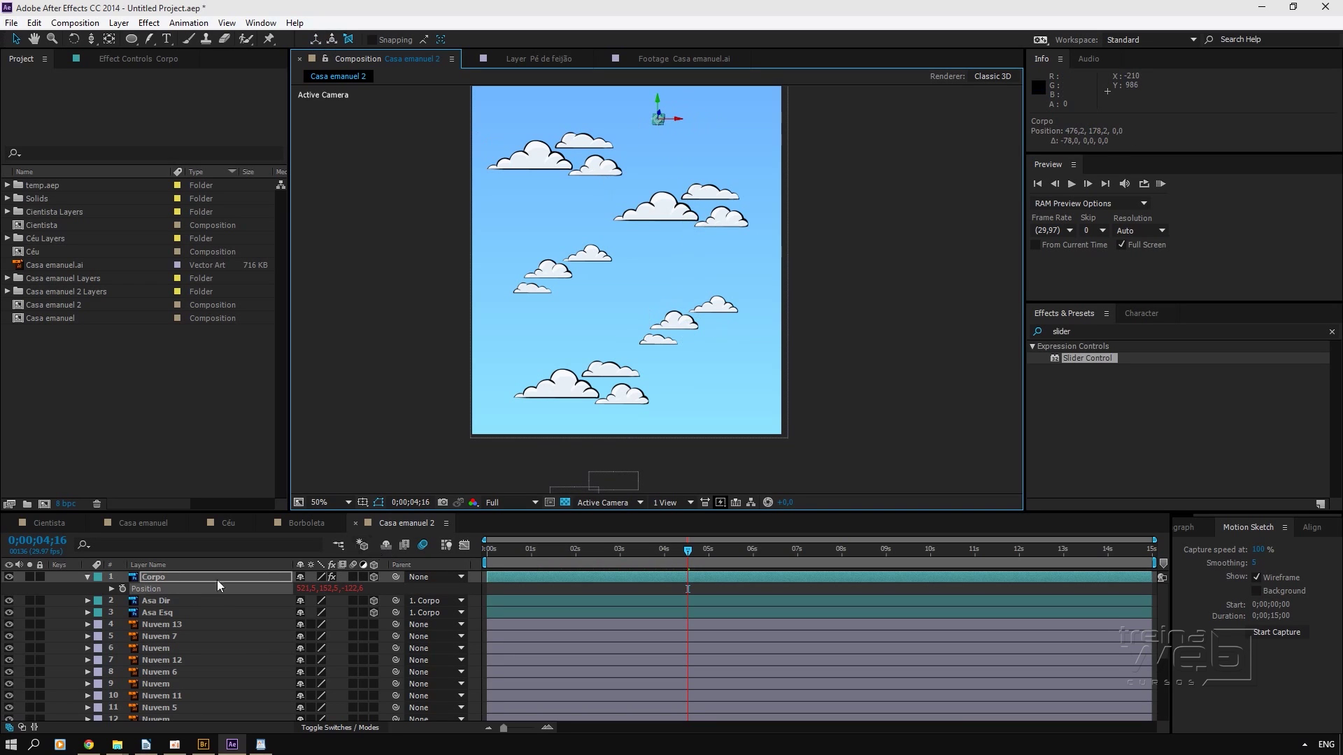
Step: Keyframe Corpo's Position at 0;00;00;00 and 0;00;10;00 so the butterfly descends about 598 px, ending the work area at 0;00;10;00
left_click(122, 588)
left_click(686, 589)
left_click_drag(716, 548, 934, 561)
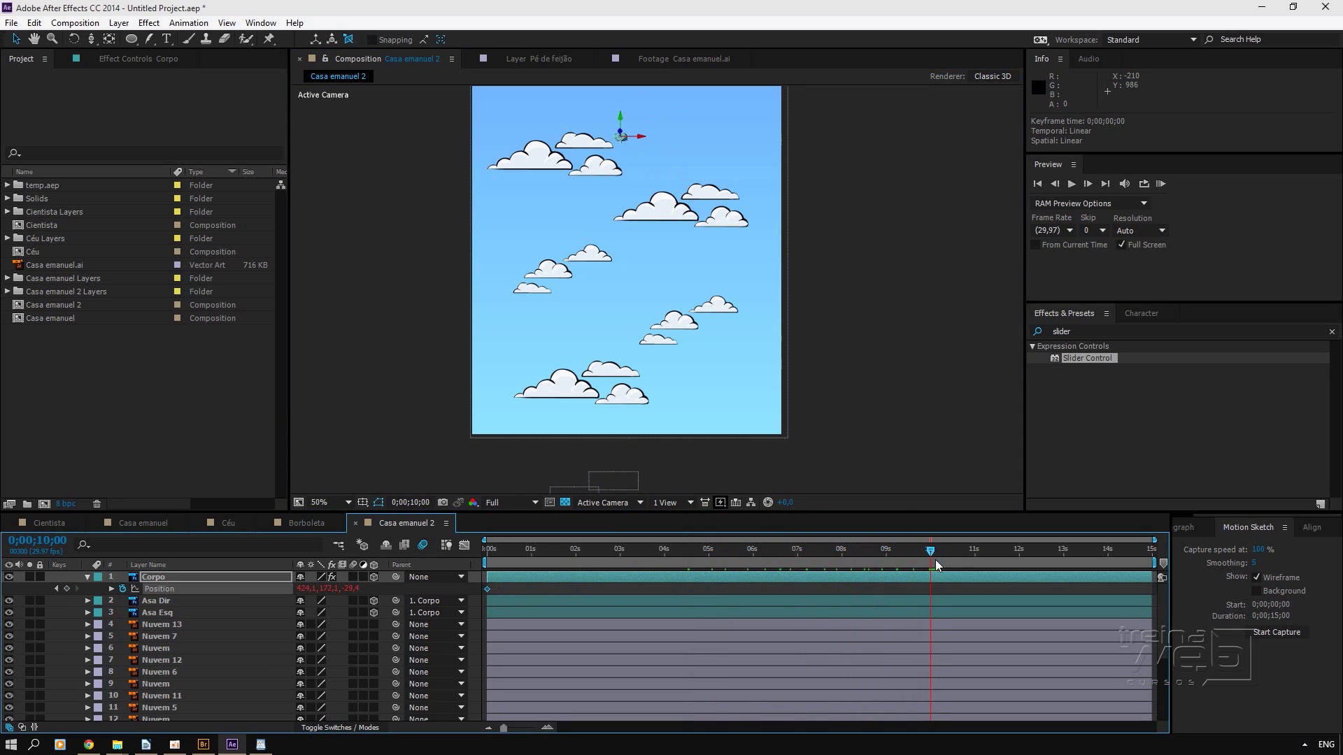
key("n")
left_click_drag(622, 121, 637, 336)
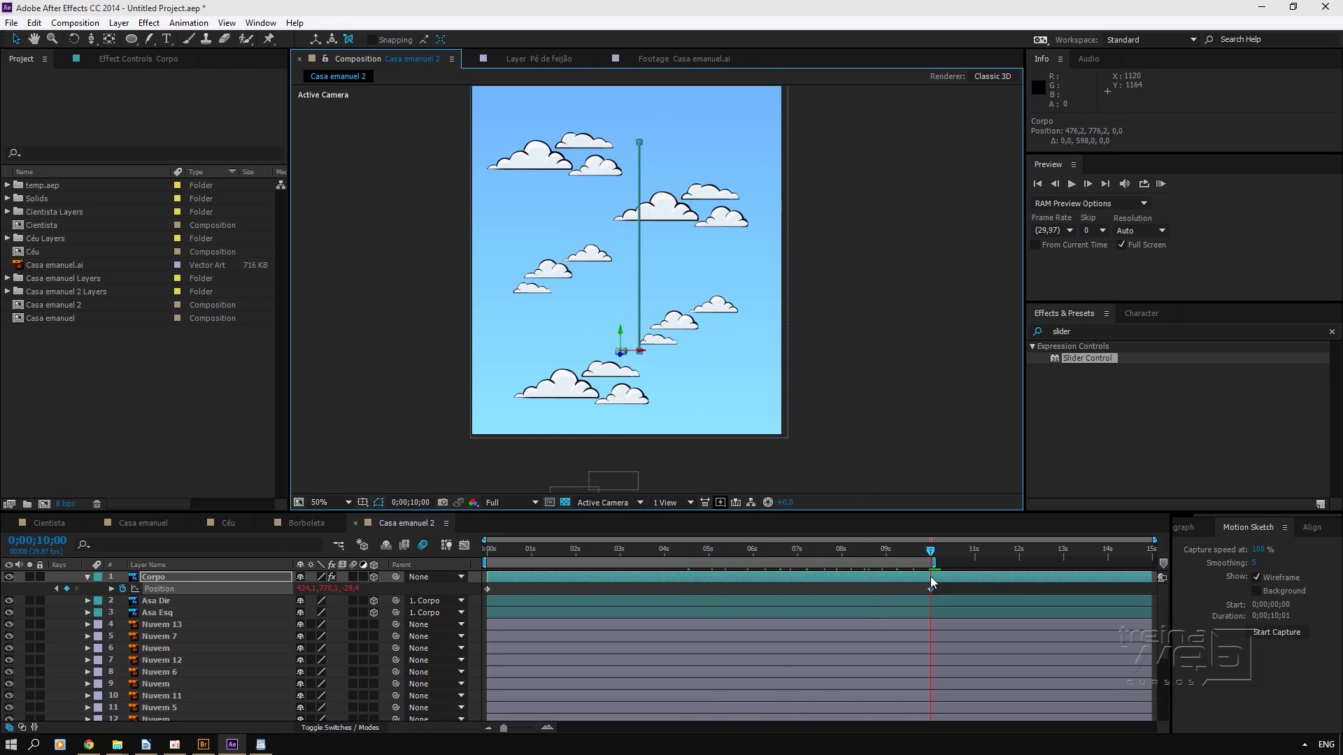
left_click_drag(919, 564, 487, 569)
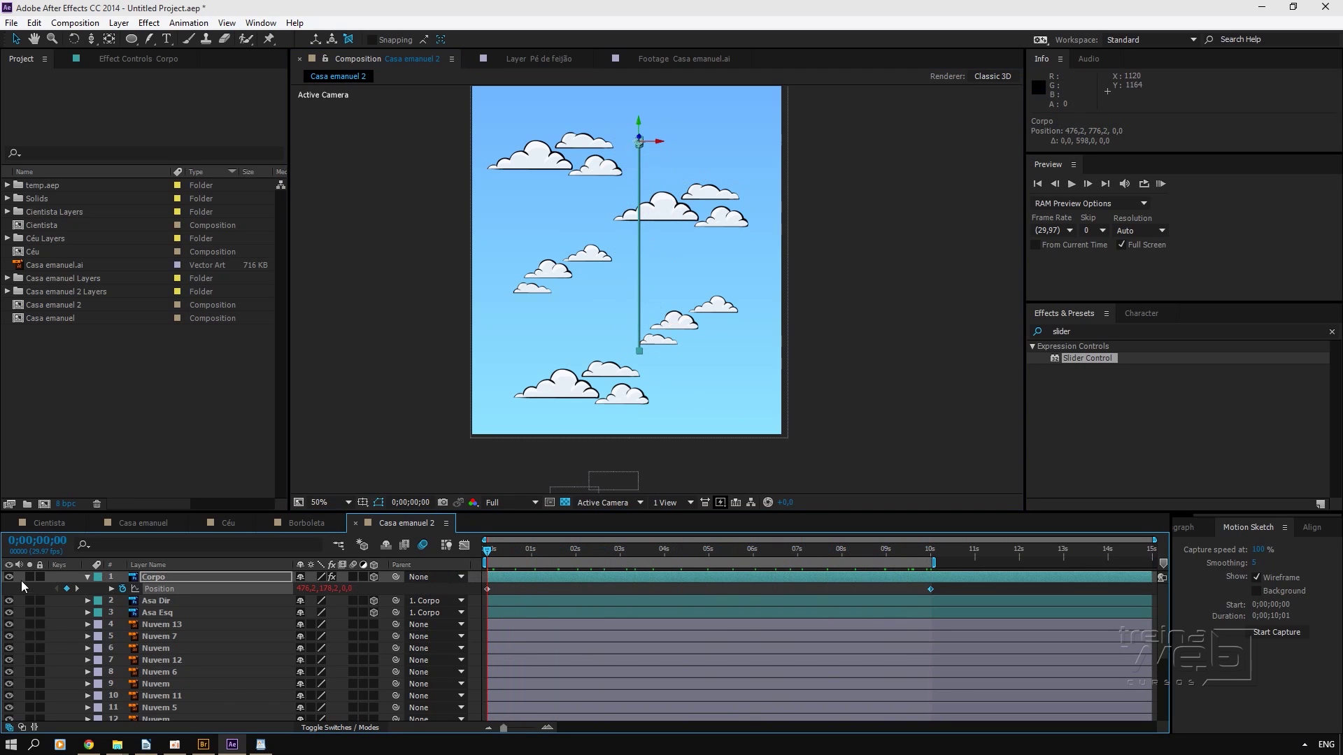
Step: Add an adjustment layer and place it between the butterfly layers and the cloud layers
left_click(120, 24)
mouse_move(258, 44)
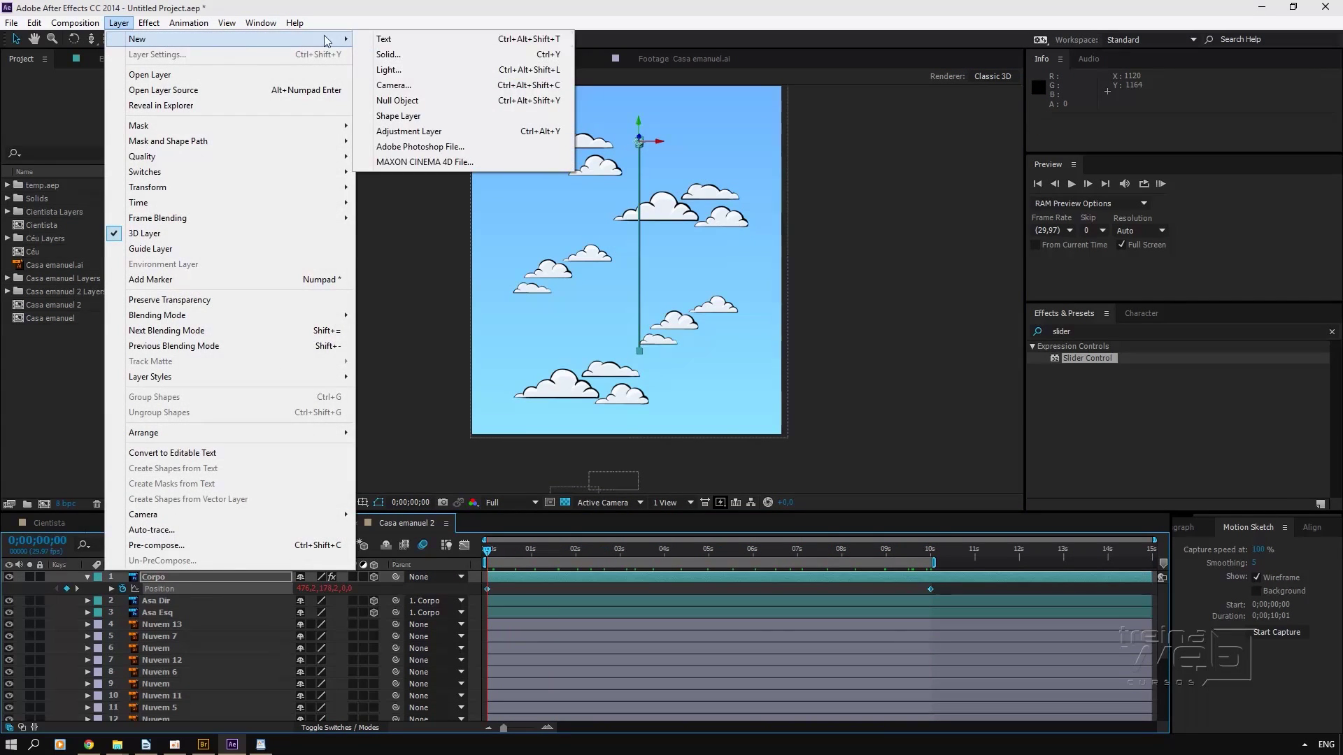
left_click(428, 131)
left_click_drag(182, 576, 183, 631)
Step: Try the Black & White effect on the adjustment layer with Blues at -95, and delete the effect
left_click(1098, 332)
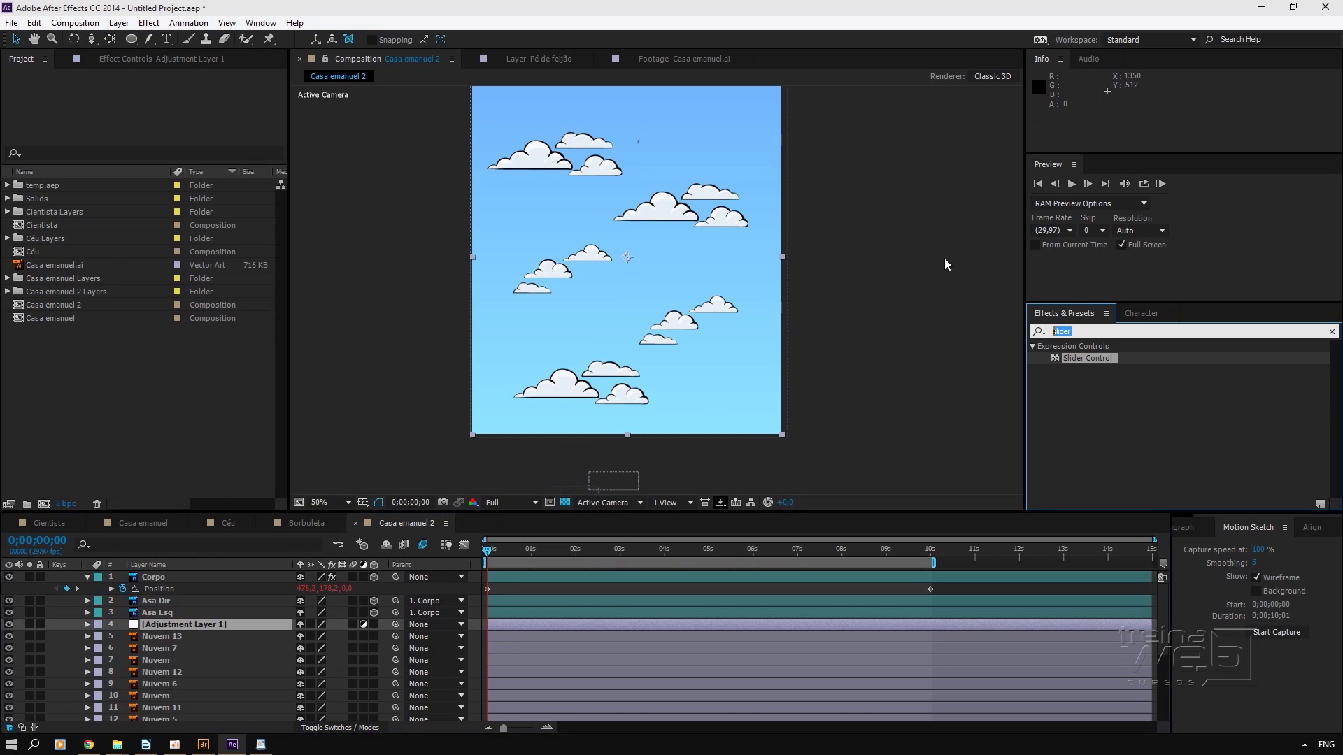
type("black")
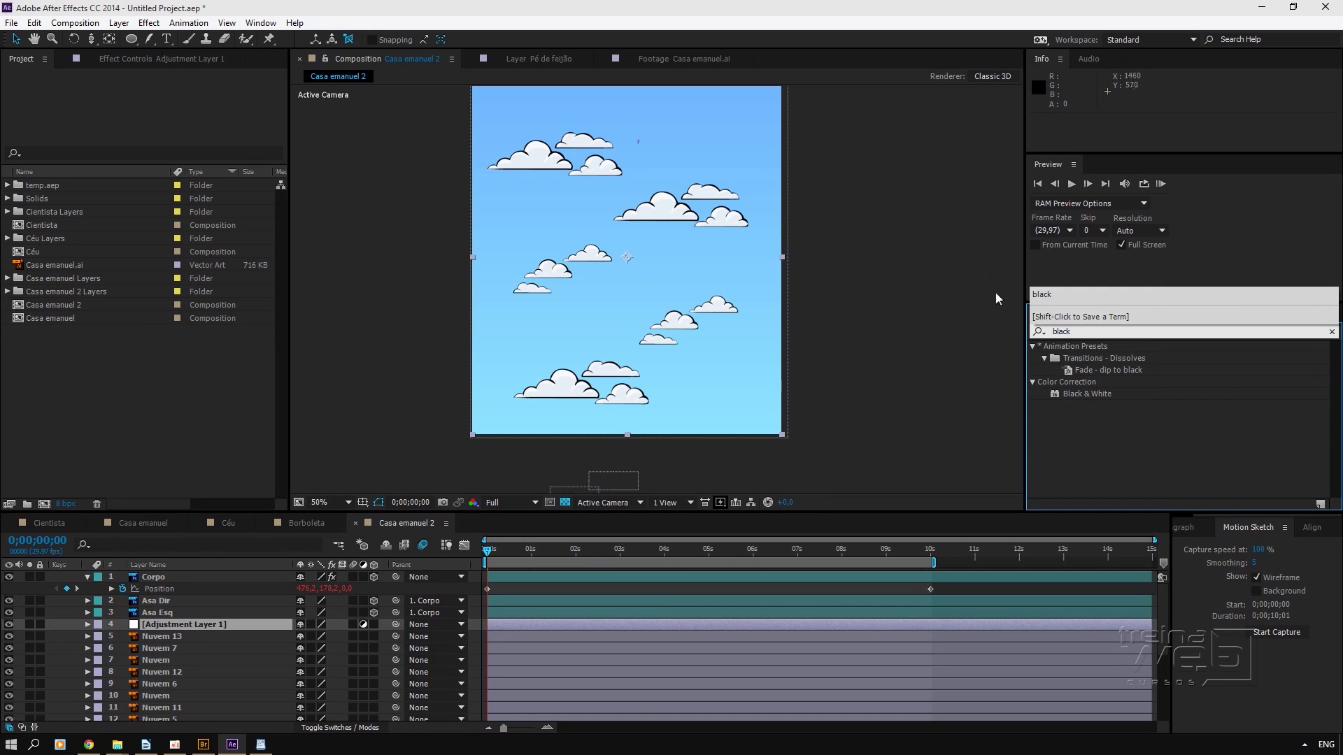
left_click(1077, 394)
left_click_drag(1092, 394, 208, 624)
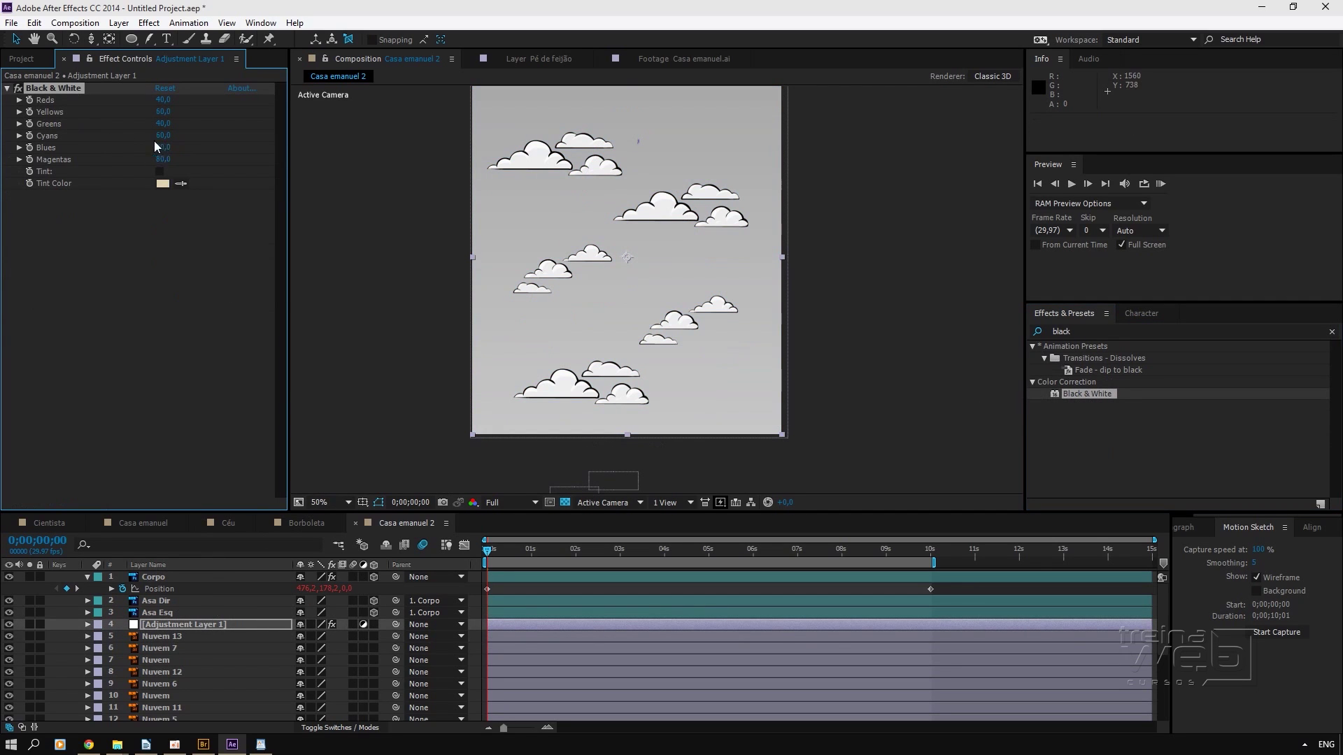
left_click_drag(163, 149, 64, 78)
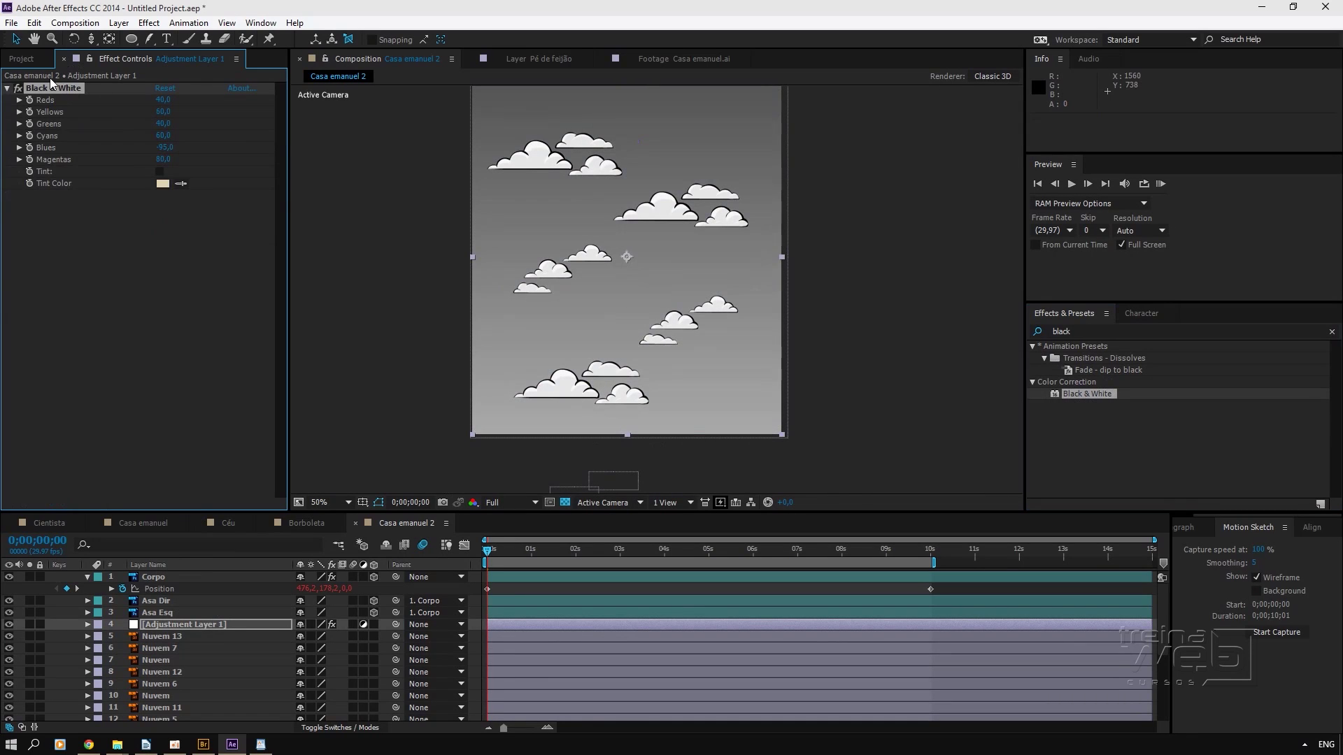
key("Delete")
Step: Apply the Autoscroll - vertical preset to the adjustment layer and raise its speed above 1800 pixels per second
left_click(1073, 331)
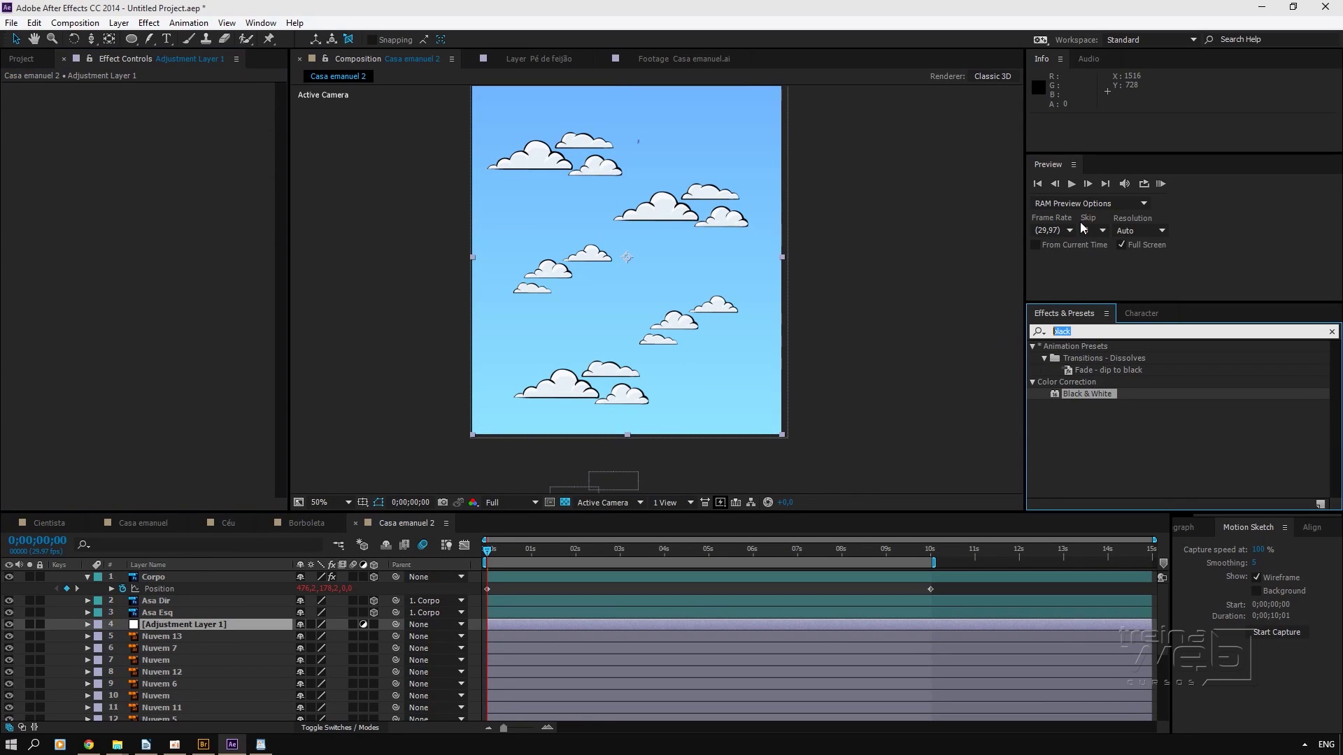
key("BackSpace")
type("auto")
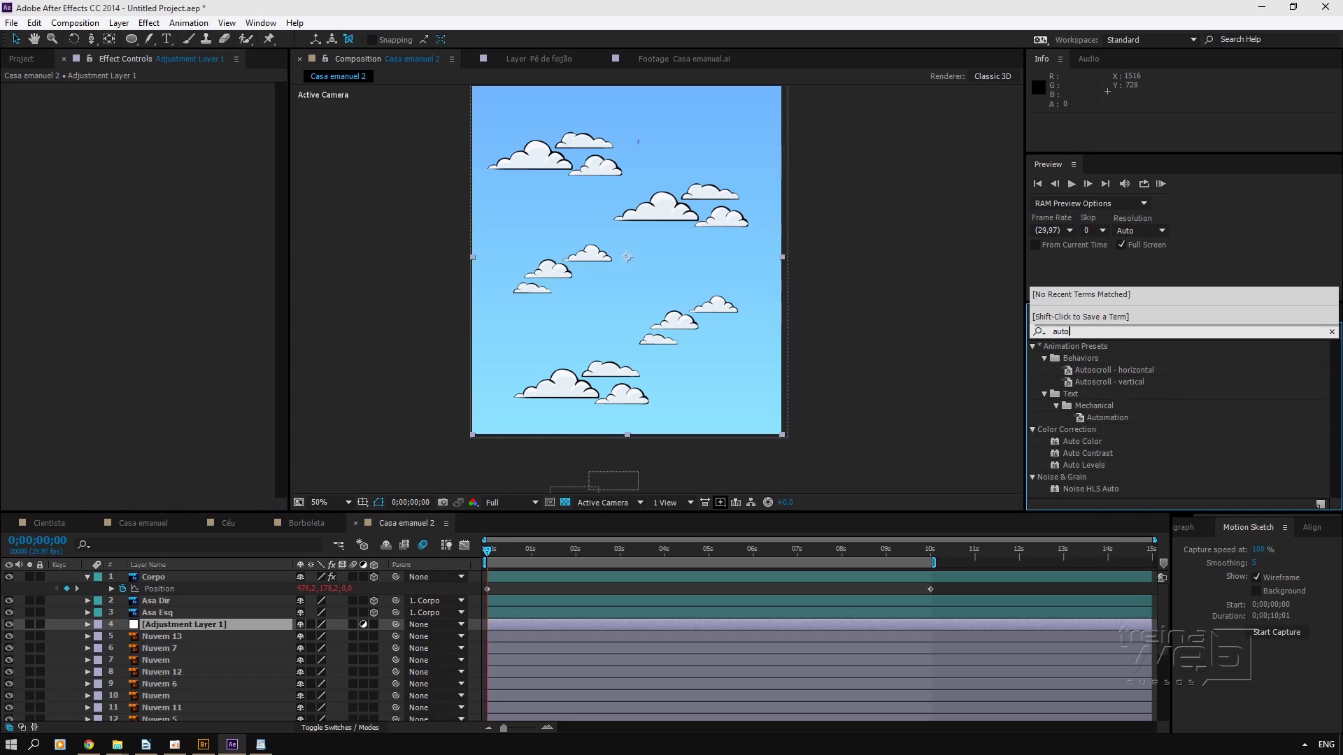
left_click(1140, 383)
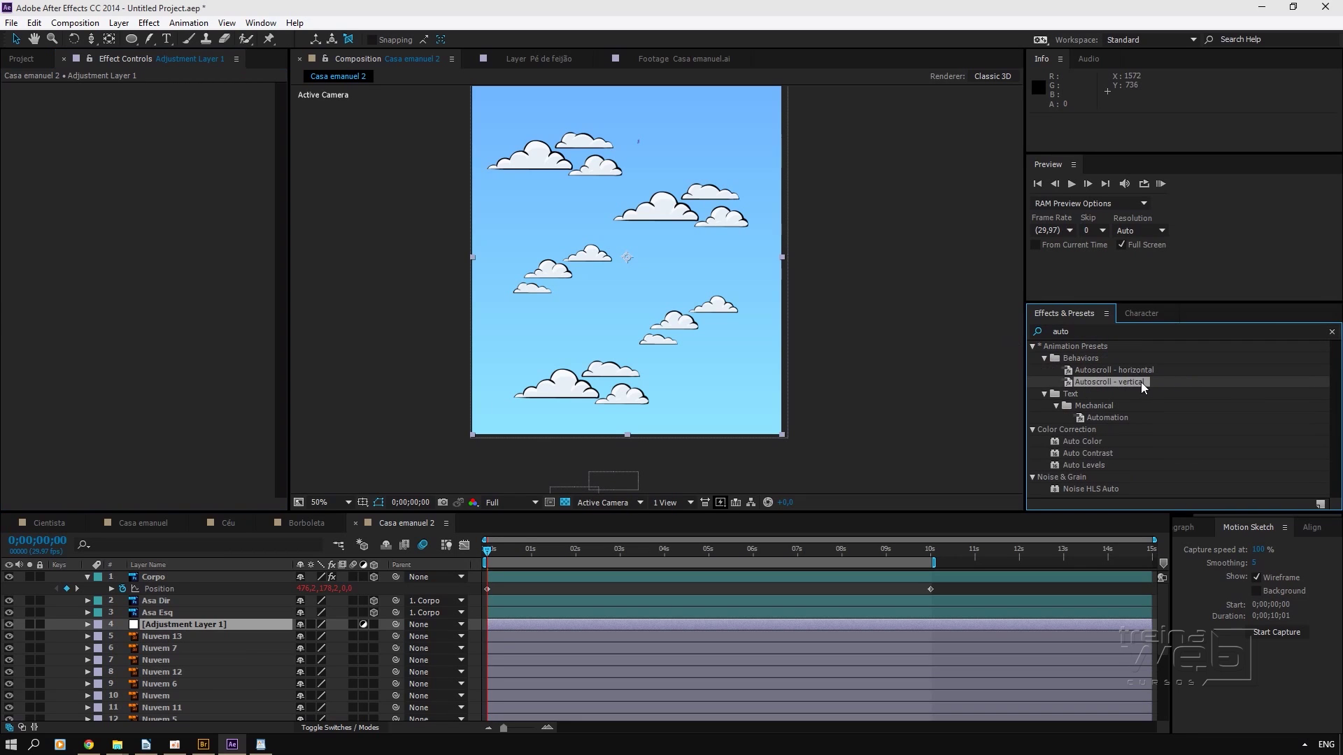
left_click_drag(1131, 375, 256, 624)
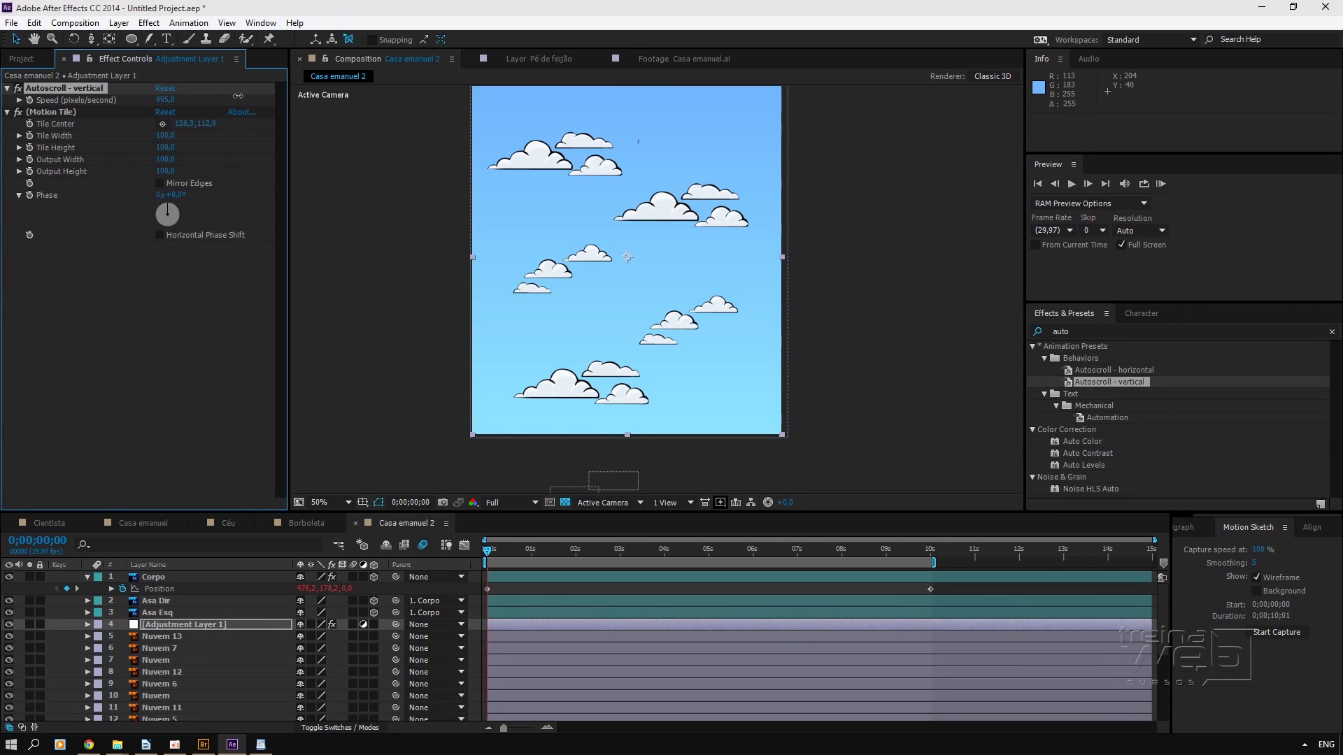
left_click_drag(285, 97, 598, 511)
left_click_drag(496, 551, 445, 548)
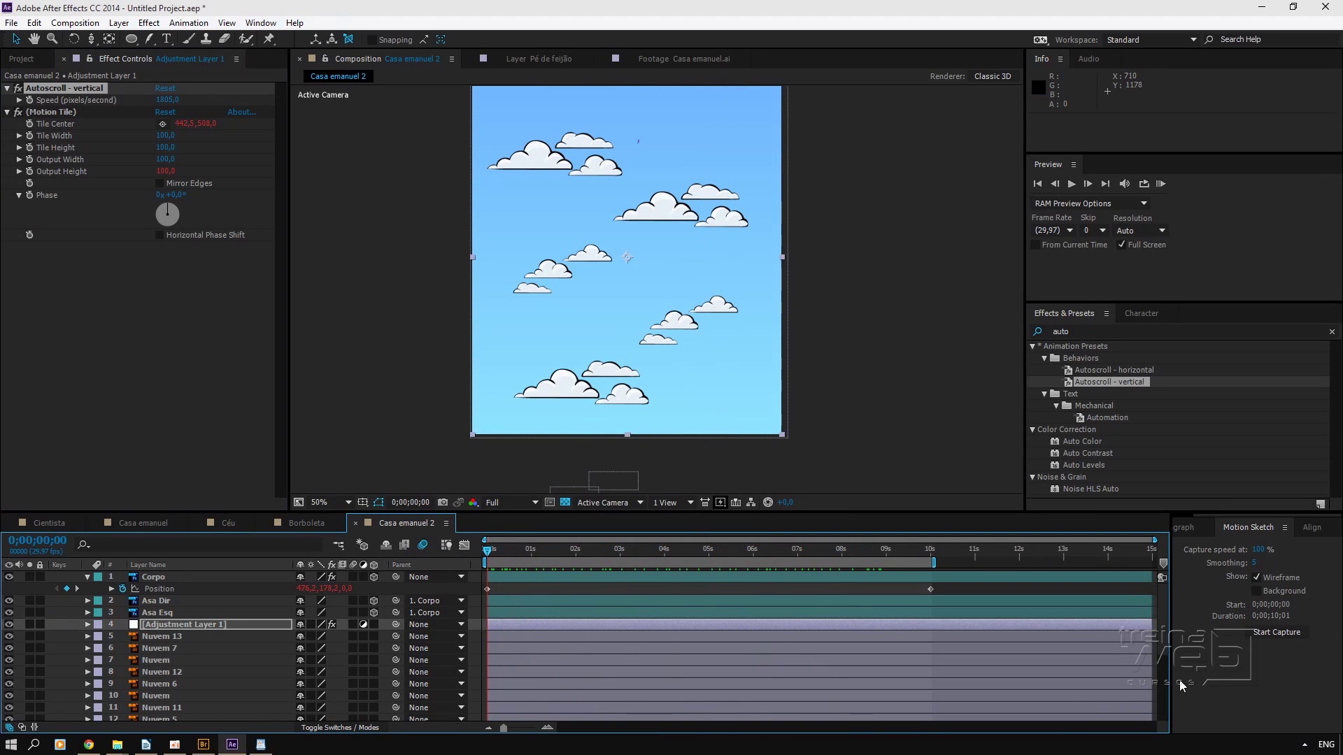
Step: Unlock the Céu sky layer and select it
scroll(1163, 644, "down", 5)
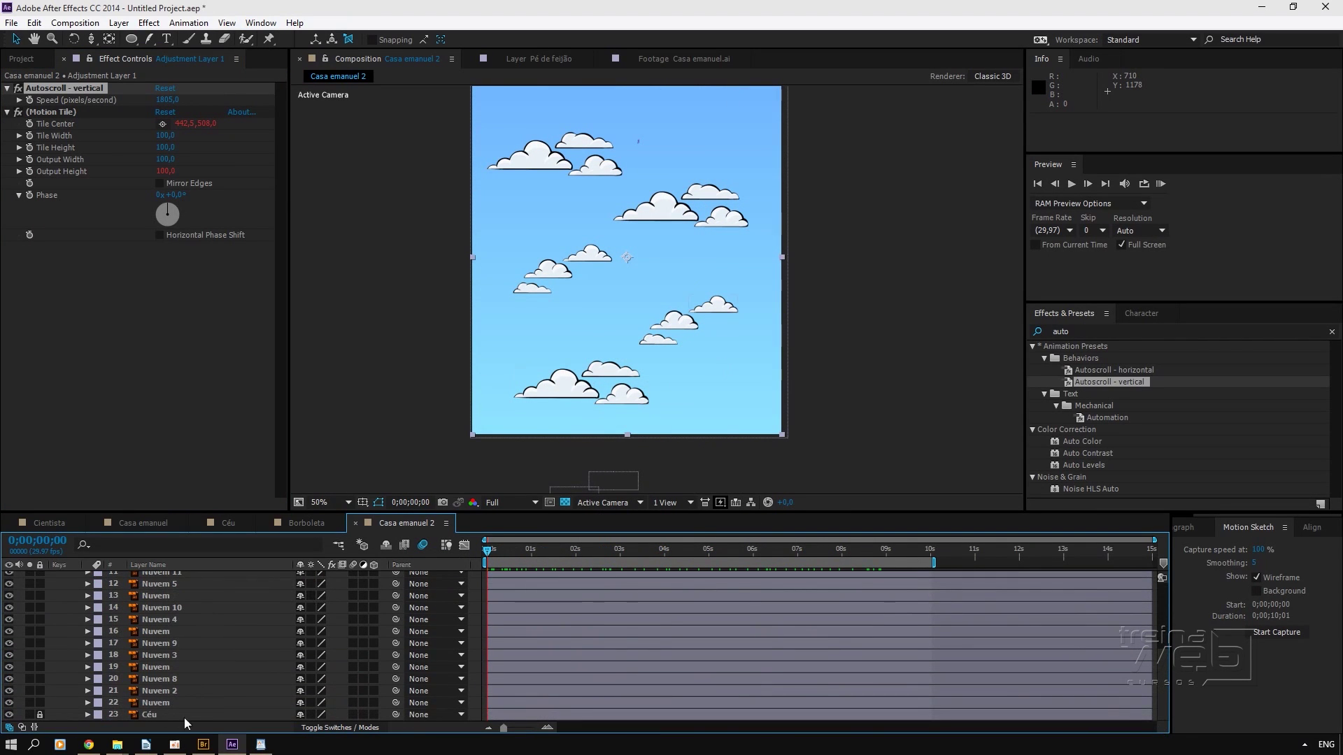
left_click(157, 723)
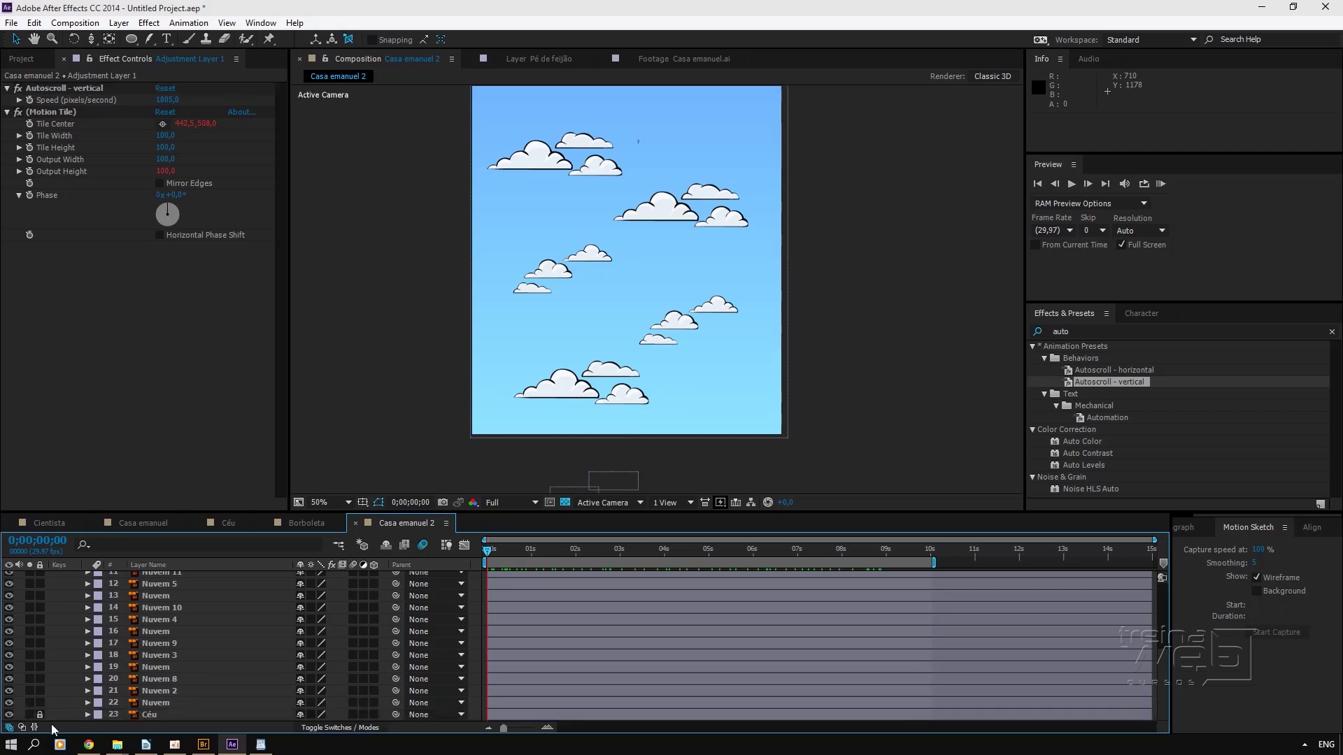
left_click(143, 715)
Step: Find the 4-Color Gradient effect and apply it to the adjustment layer
left_click(1077, 331)
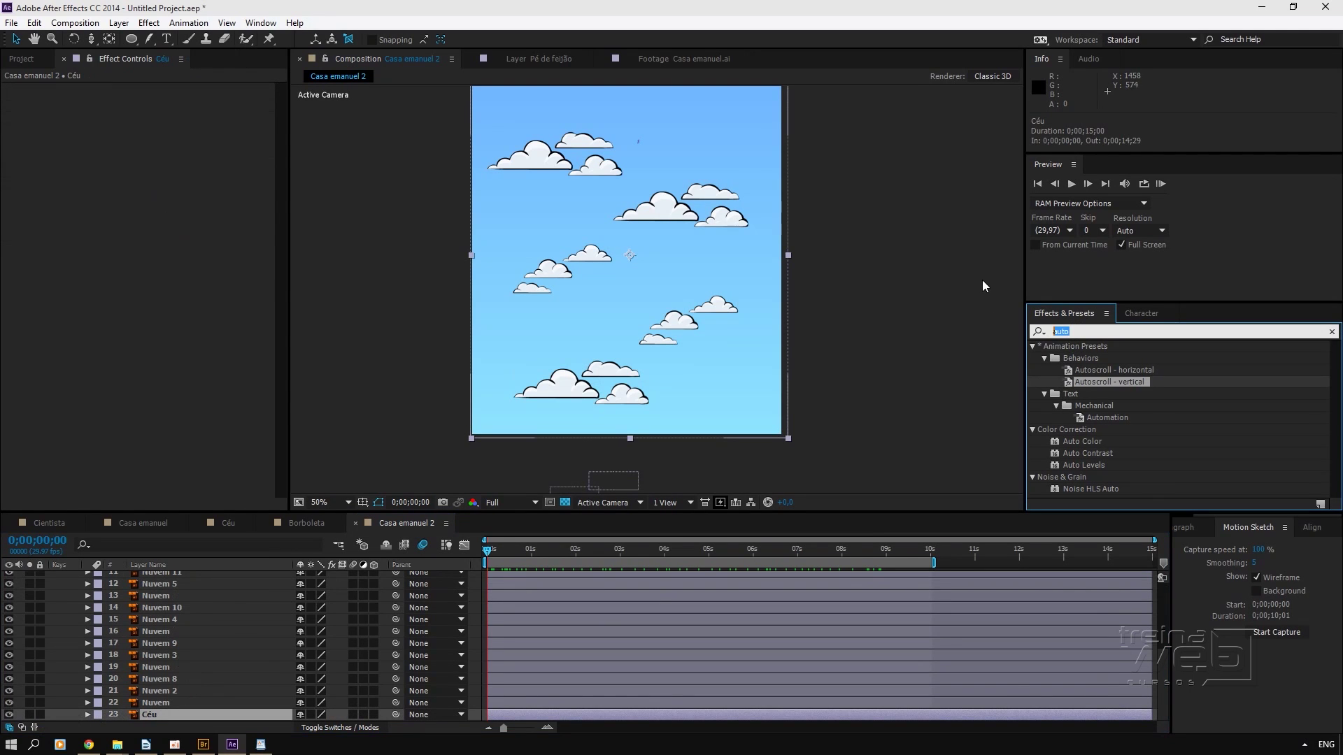
type("4-")
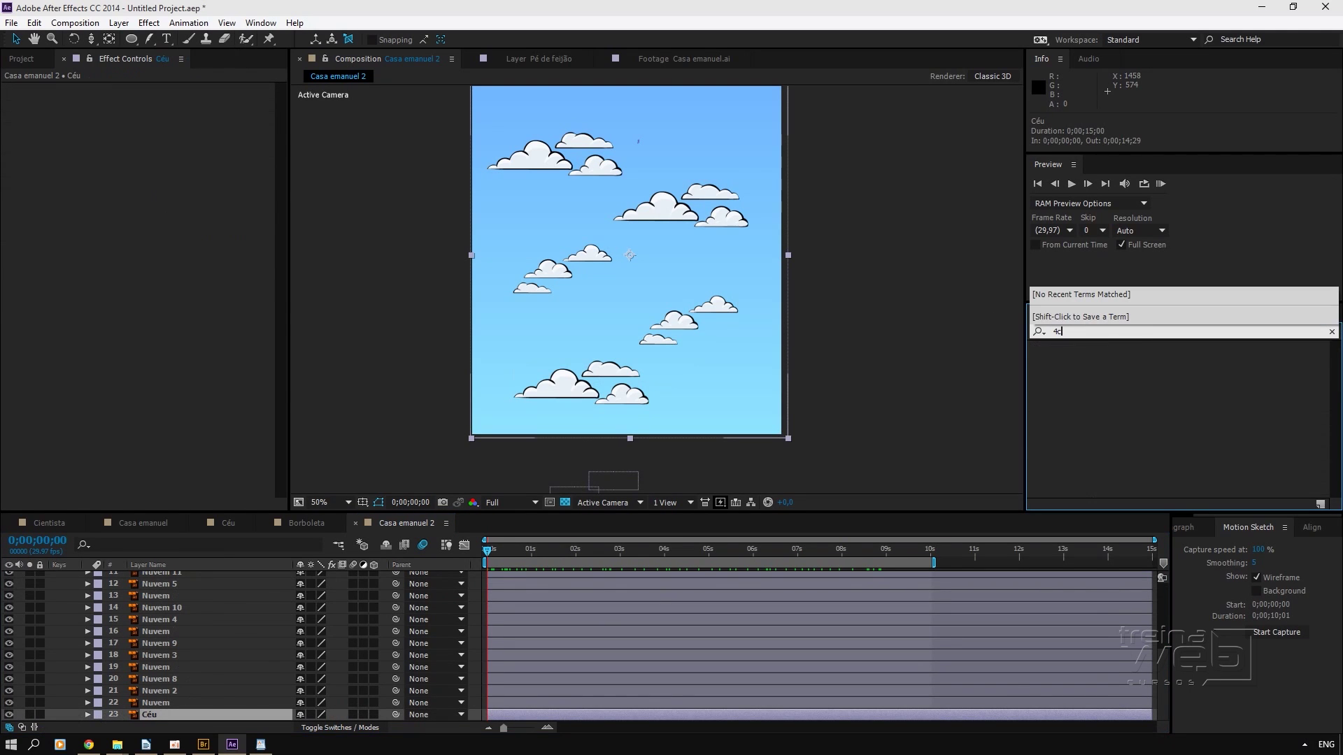
left_click_drag(1107, 372, 760, 371)
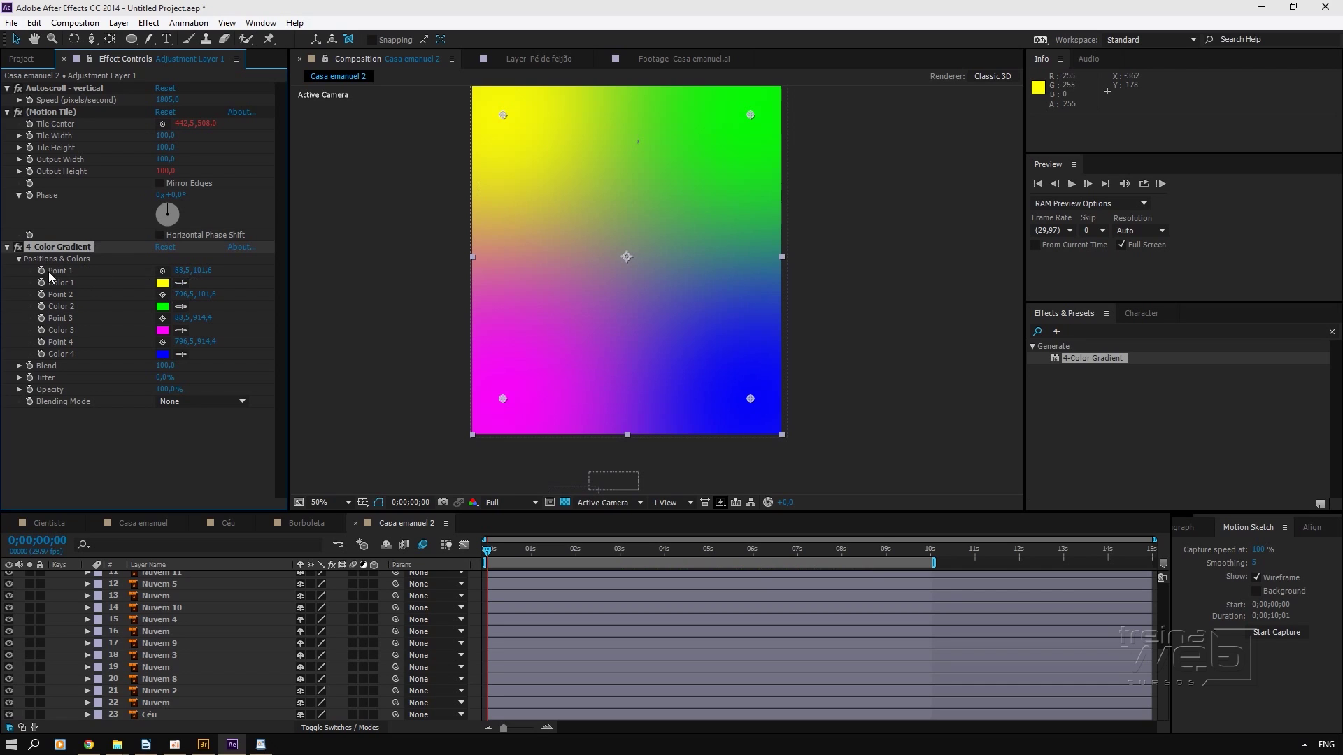
Step: Sample the sky's upper blue for the gradient's Color 1 and Color 2, turning the effect off while sampling
left_click(18, 247)
left_click(475, 107)
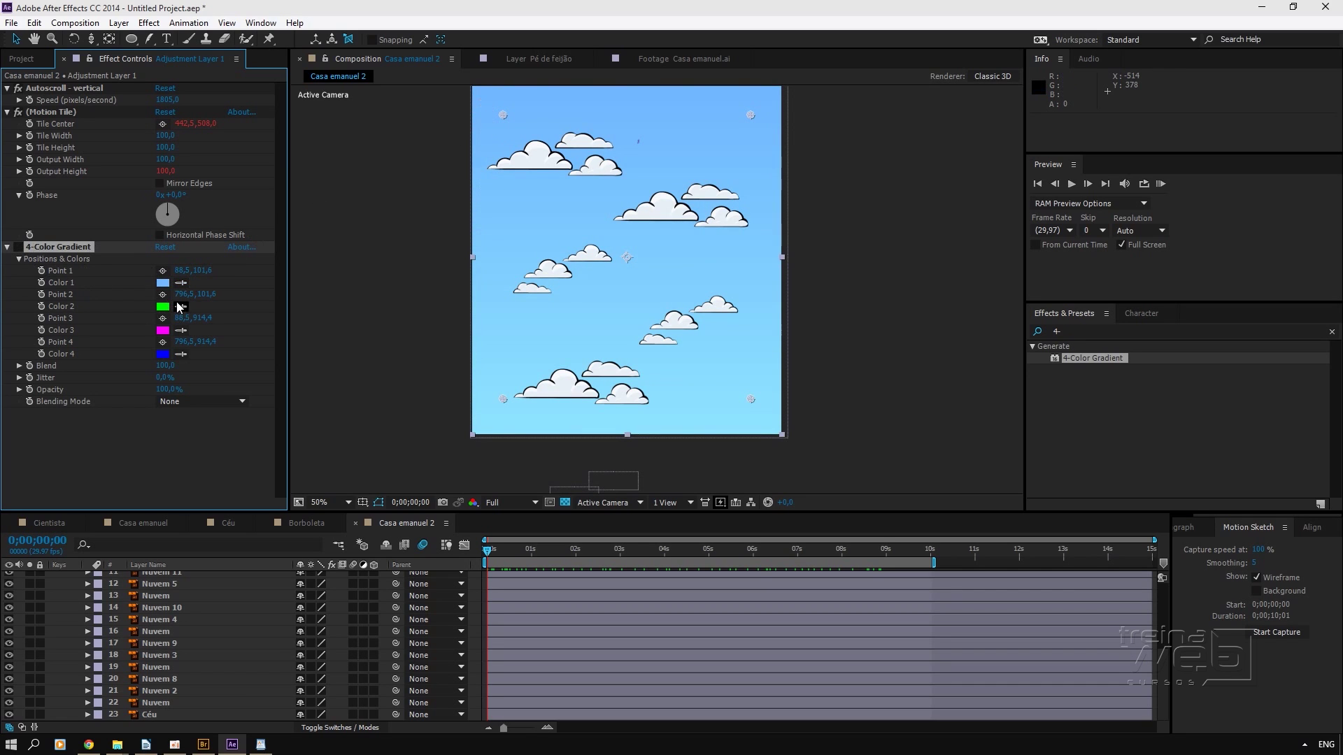
left_click(17, 247)
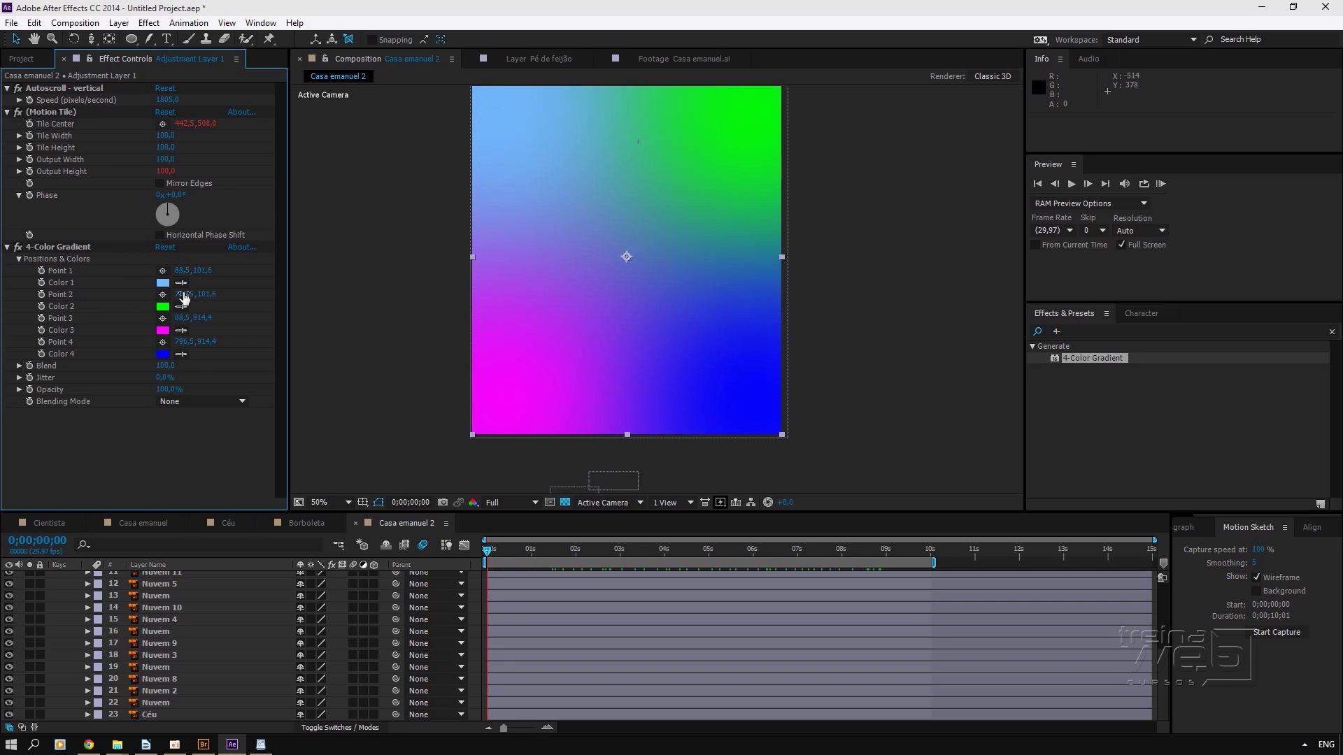
left_click(18, 247)
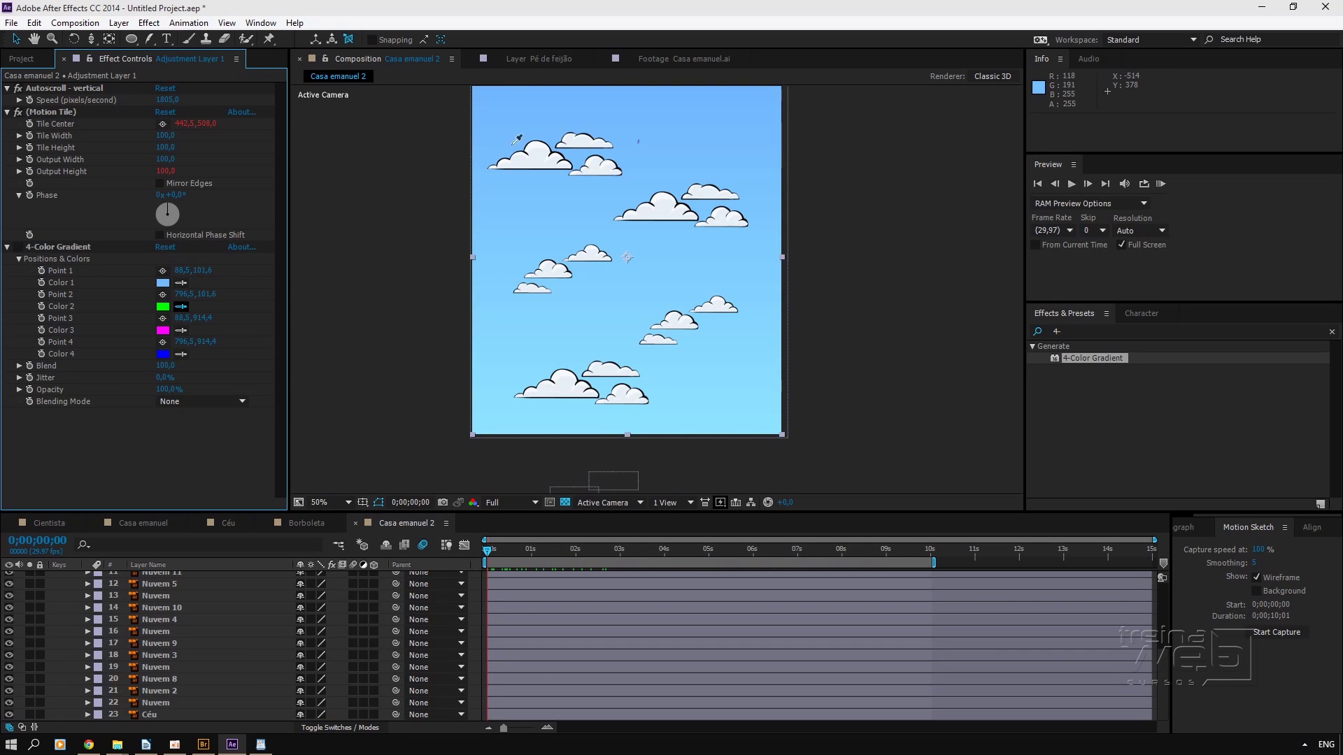
left_click(166, 280)
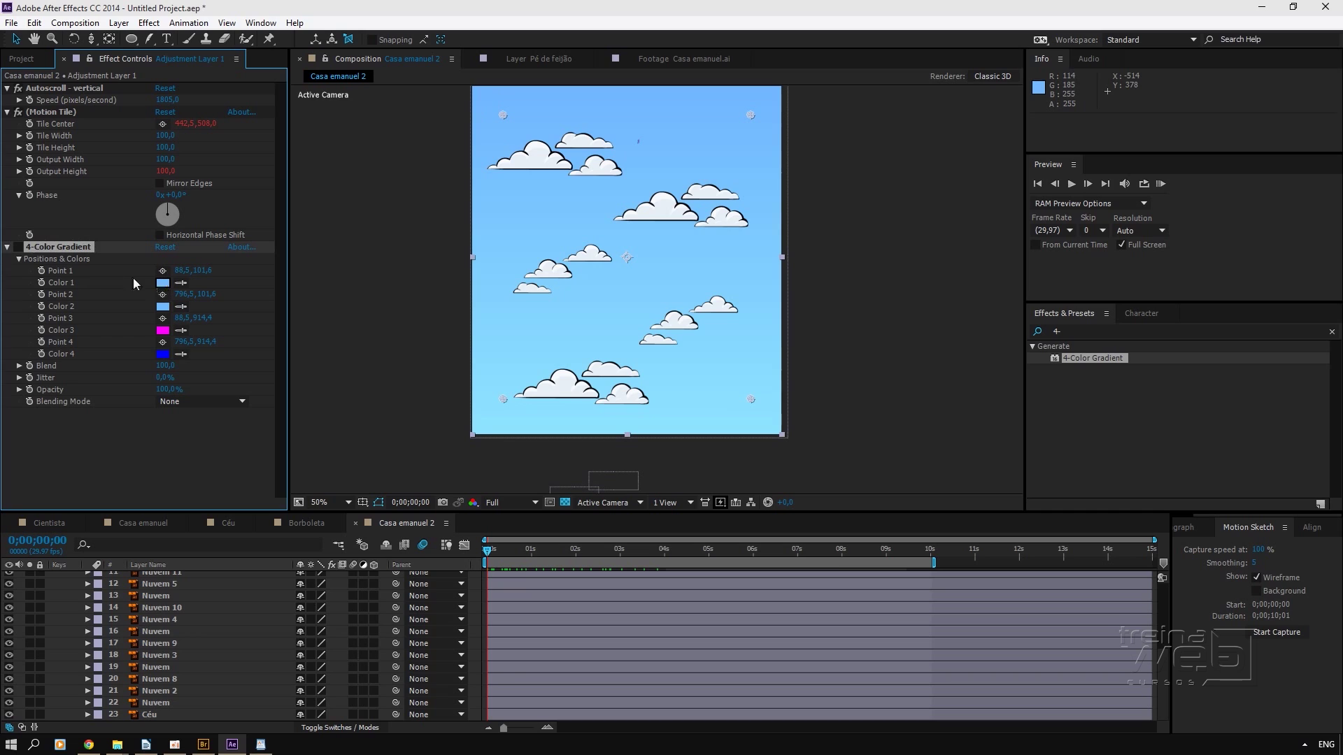
left_click(17, 247)
left_click(18, 247)
Step: Sample the sky blue for the gradient's Color 3 and set Color 4 to the lighter blue 97CBFF
left_click(183, 331)
left_click(163, 355)
left_click_drag(177, 209, 111, 205)
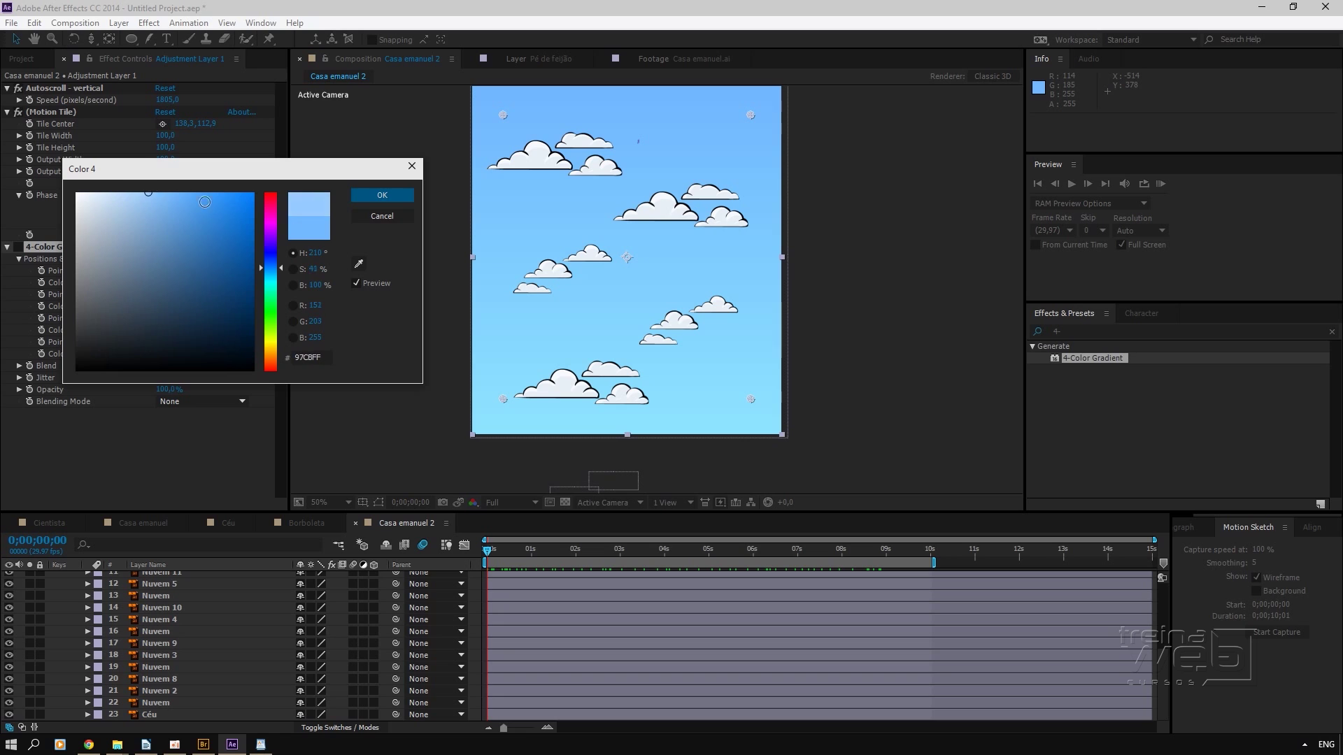
left_click(382, 195)
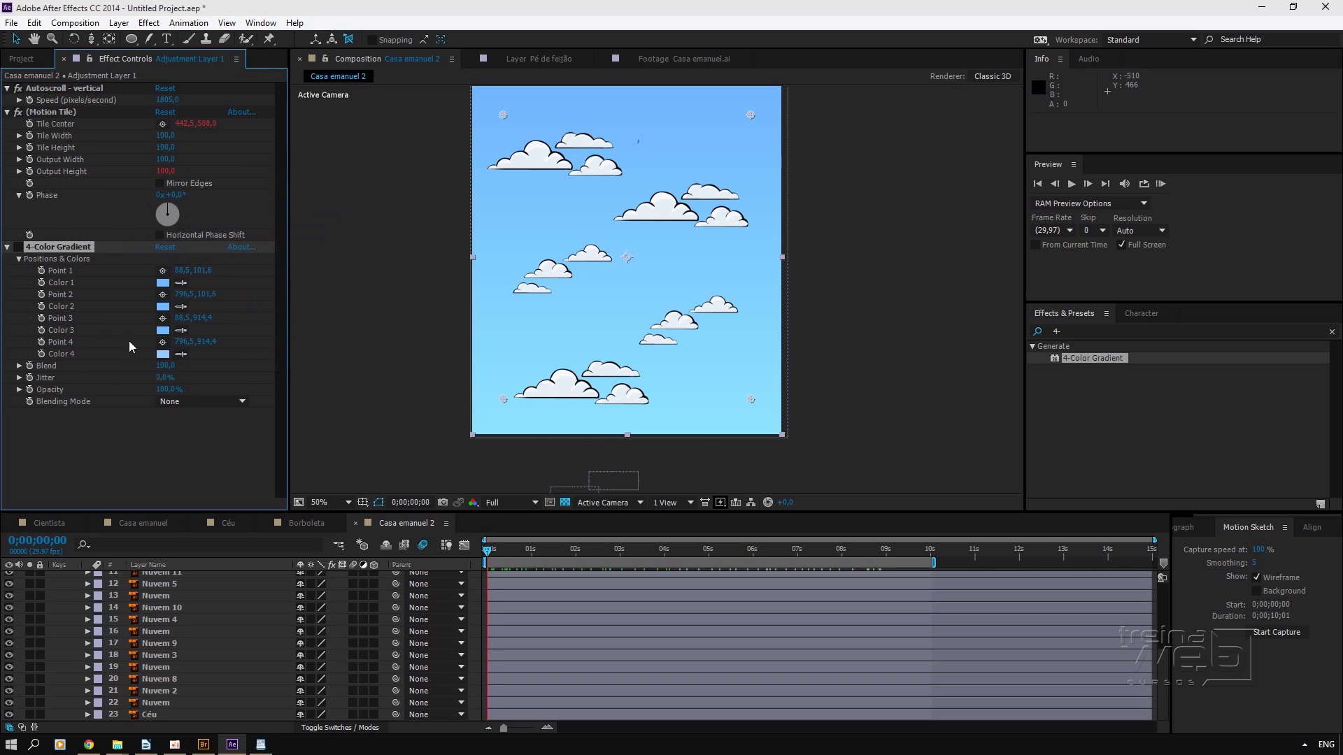
Step: Turn the gradient on and place Point 4 in the frame's centre and Point 3 near its lower edge, both at X 452,5
left_click(162, 343)
left_click(627, 257)
left_click(18, 247)
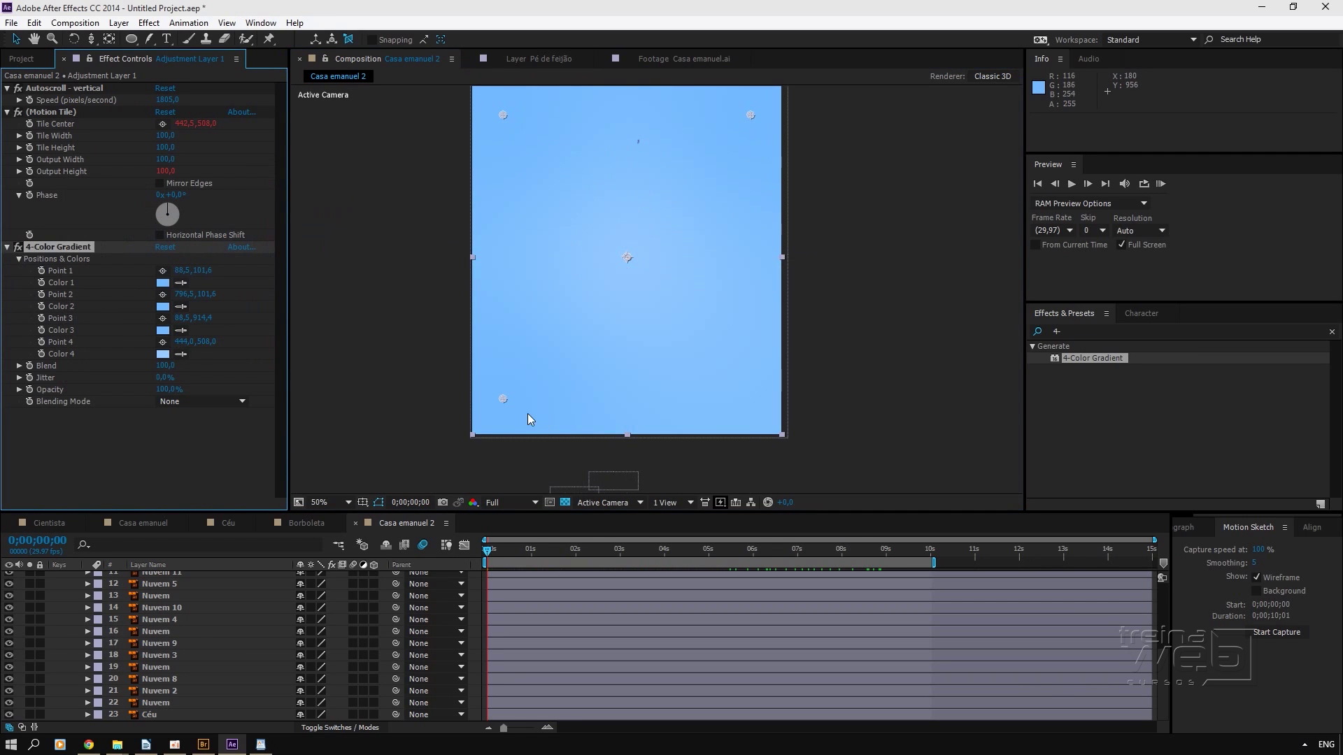
left_click_drag(505, 400, 634, 422)
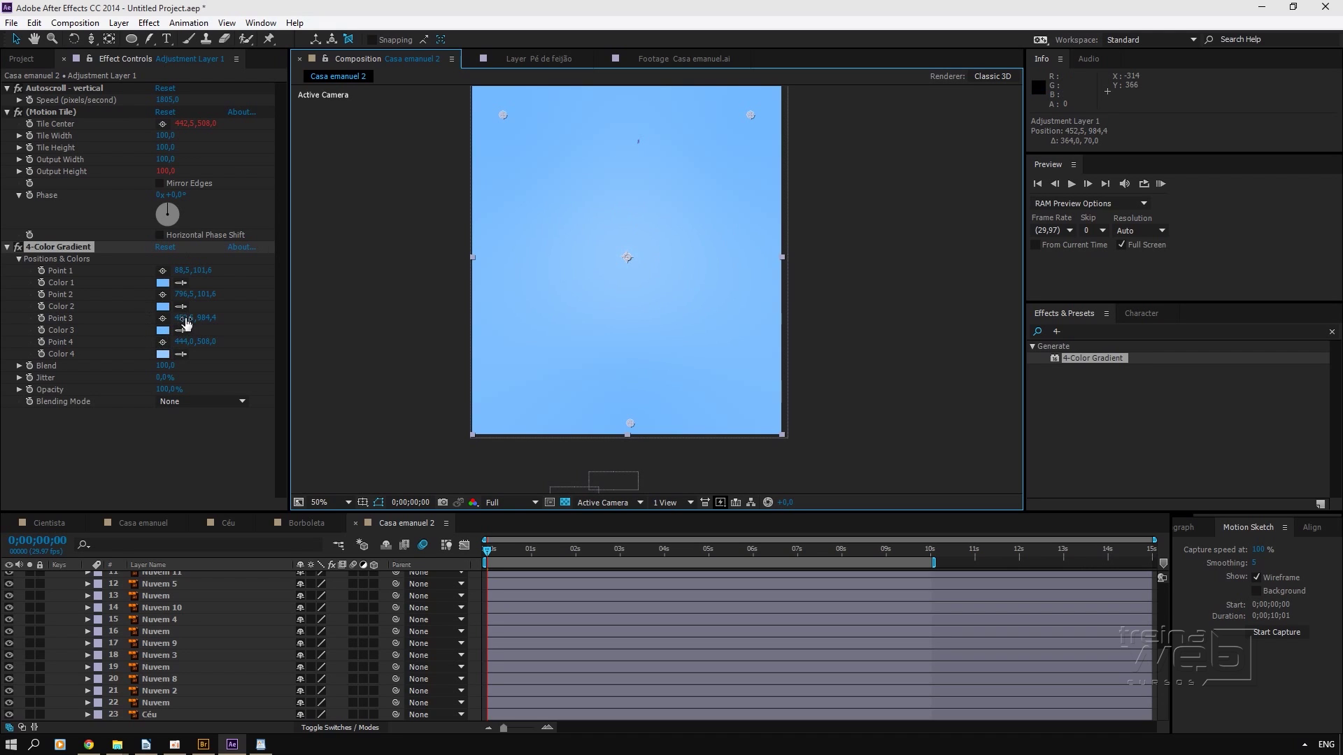
left_click(185, 319)
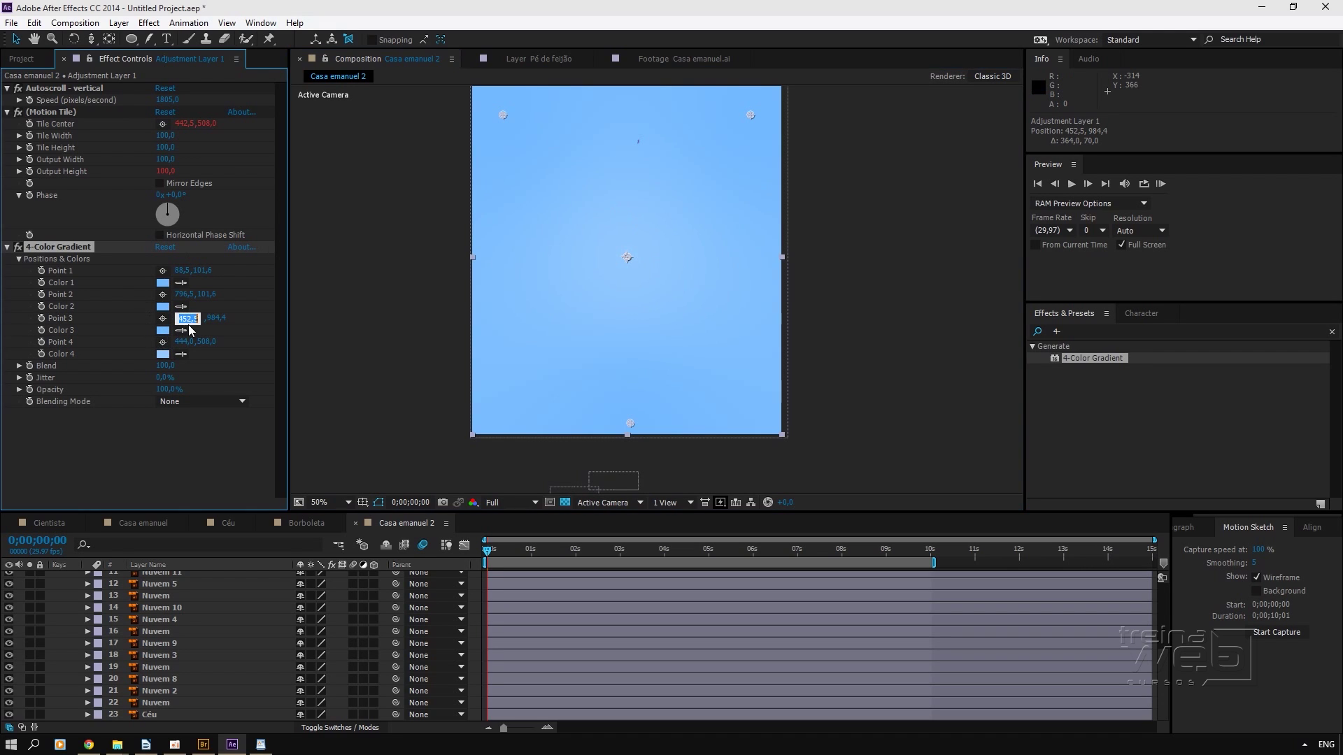
left_click(185, 342)
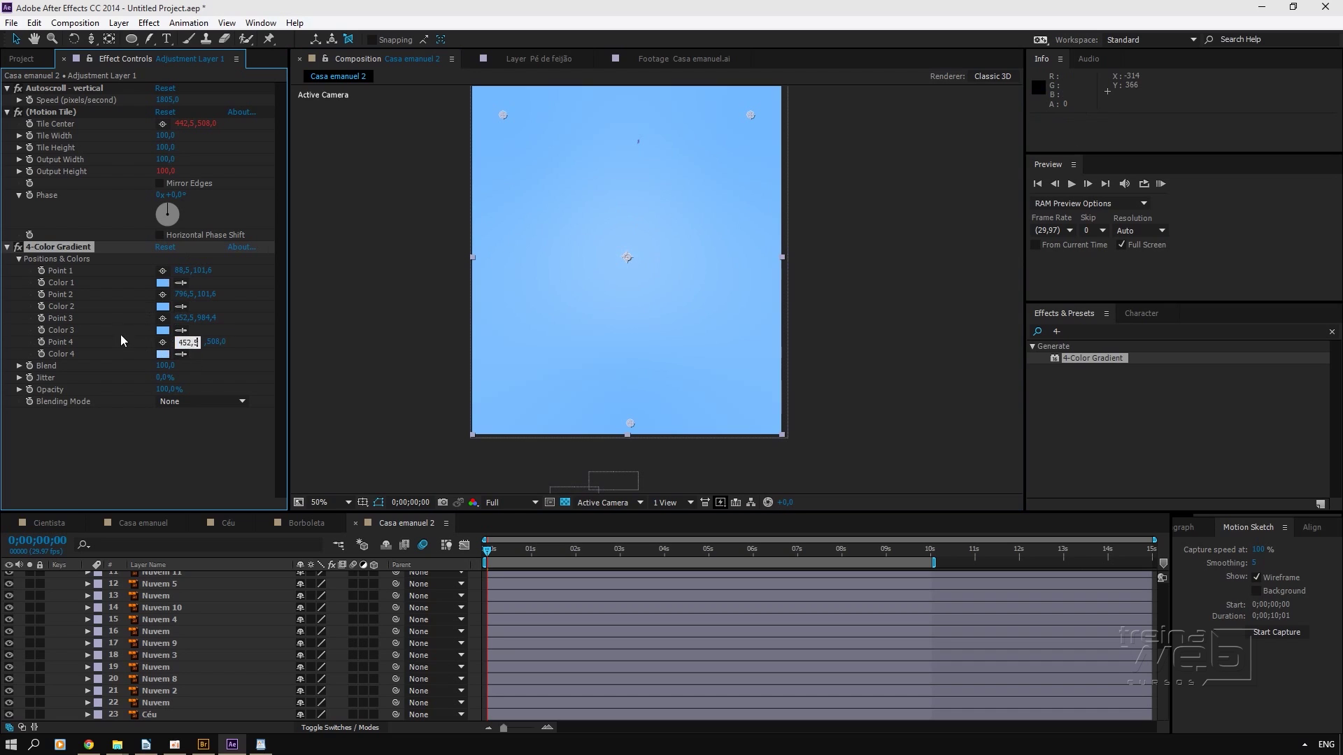
left_click(105, 476)
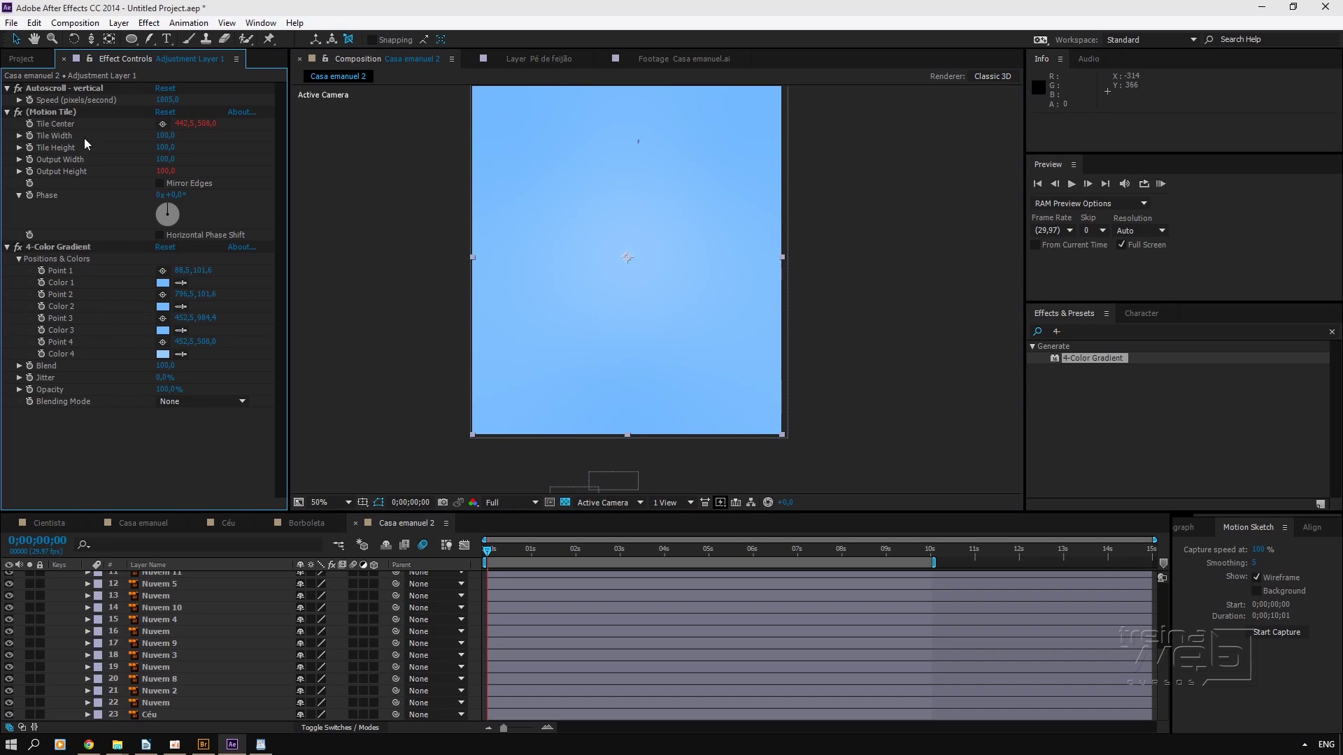
Step: Move the 4-Color Gradient above Autoscroll - vertical in the effect order and delete it
left_click_drag(63, 248, 65, 96)
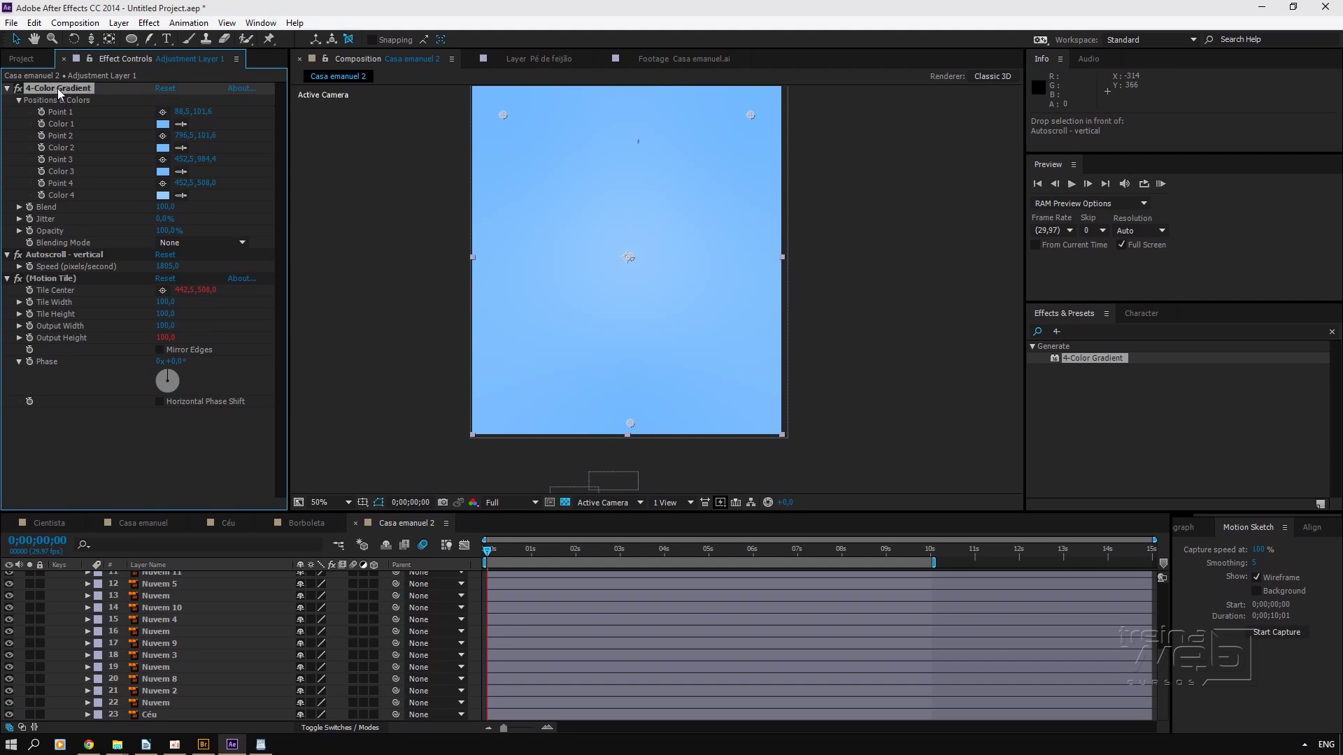
key("Delete")
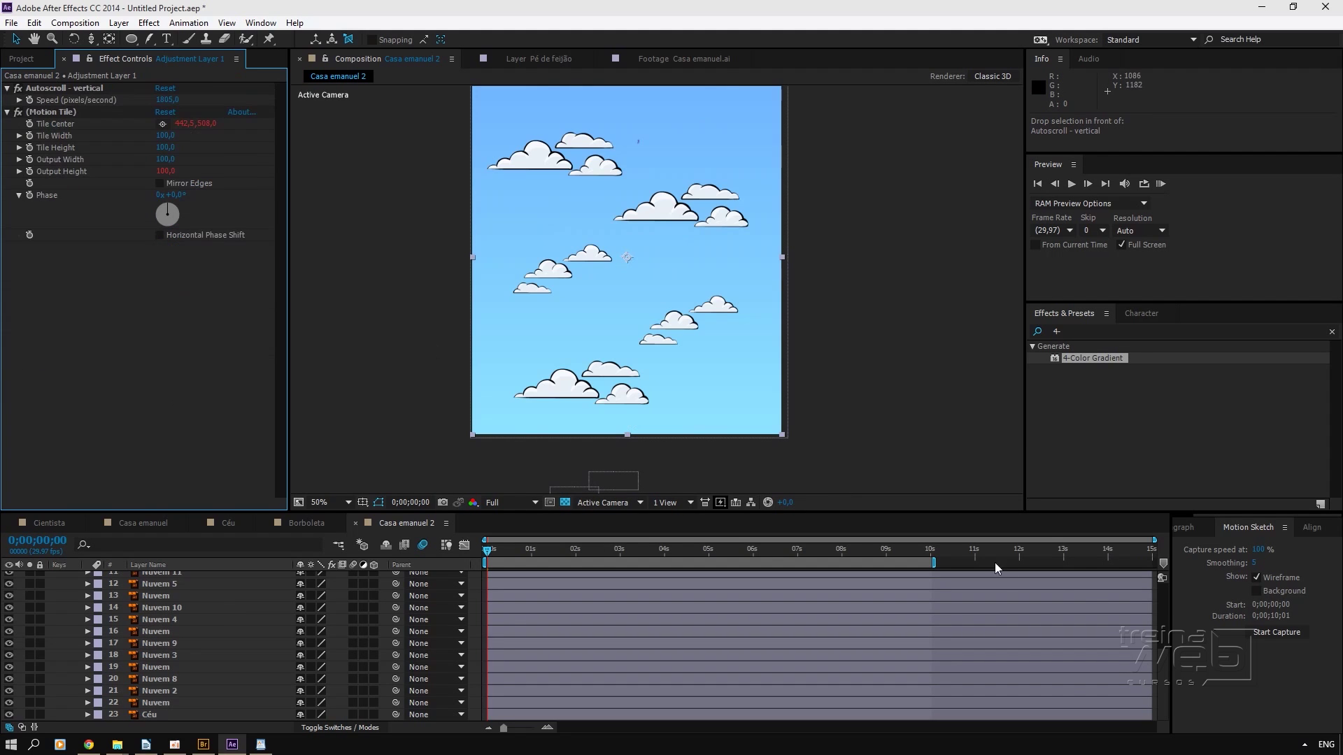
scroll(1167, 670, "up", 4)
scroll(1164, 682, "down", 4)
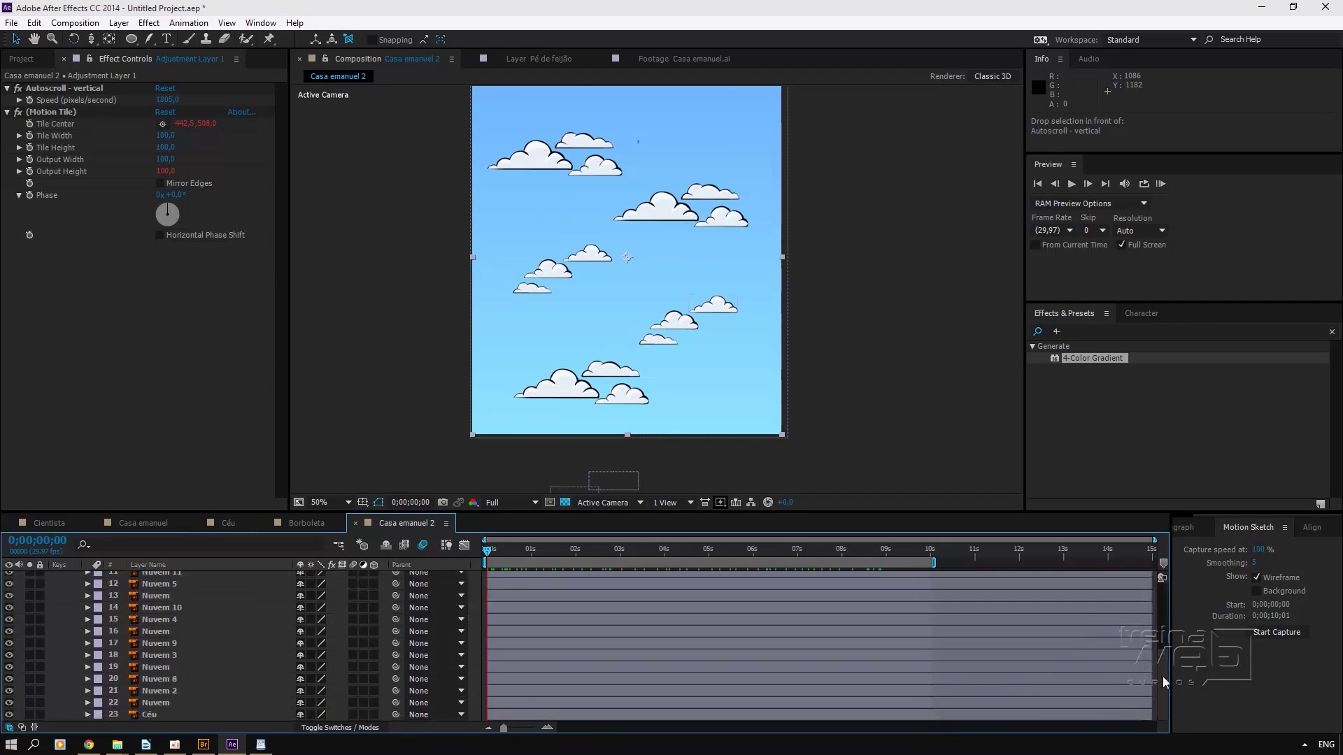
Step: Apply the removed 4-Color Gradient to the Céu layer and compare the sky with the effect off and on
left_click(178, 715)
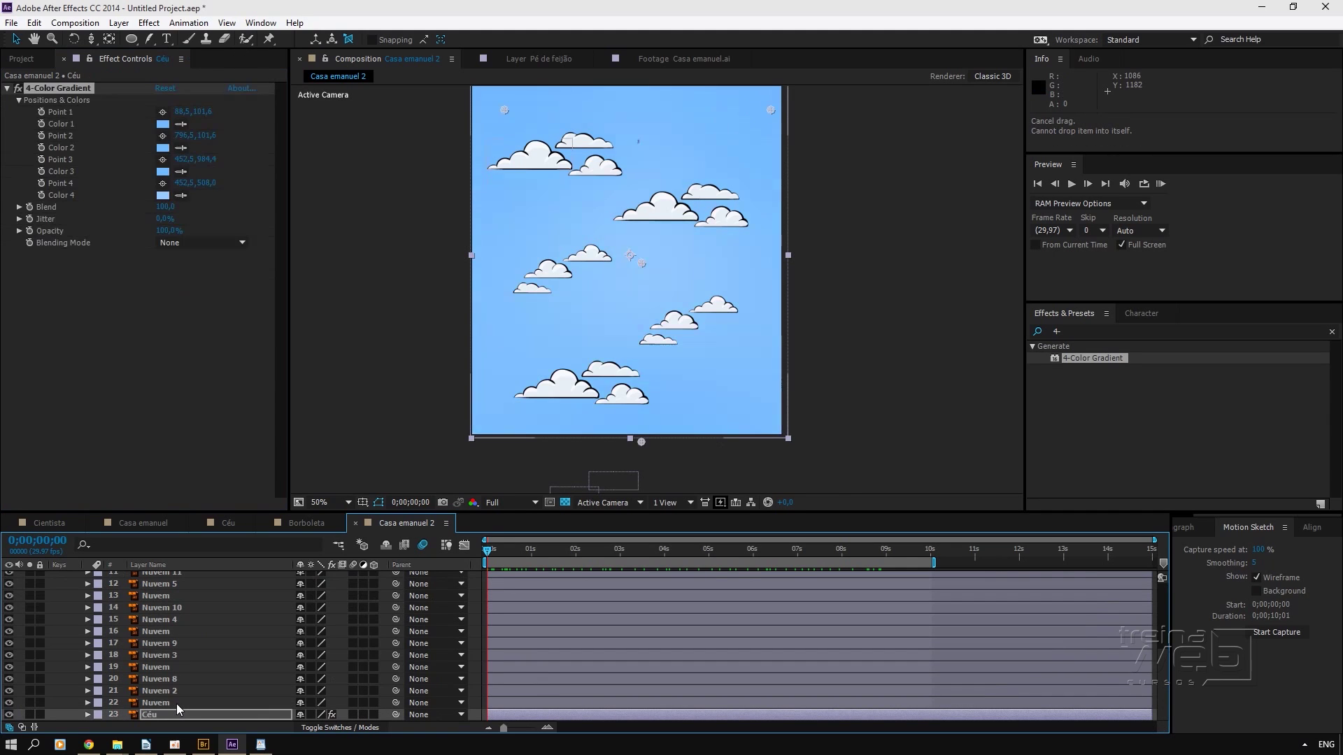
left_click(19, 89)
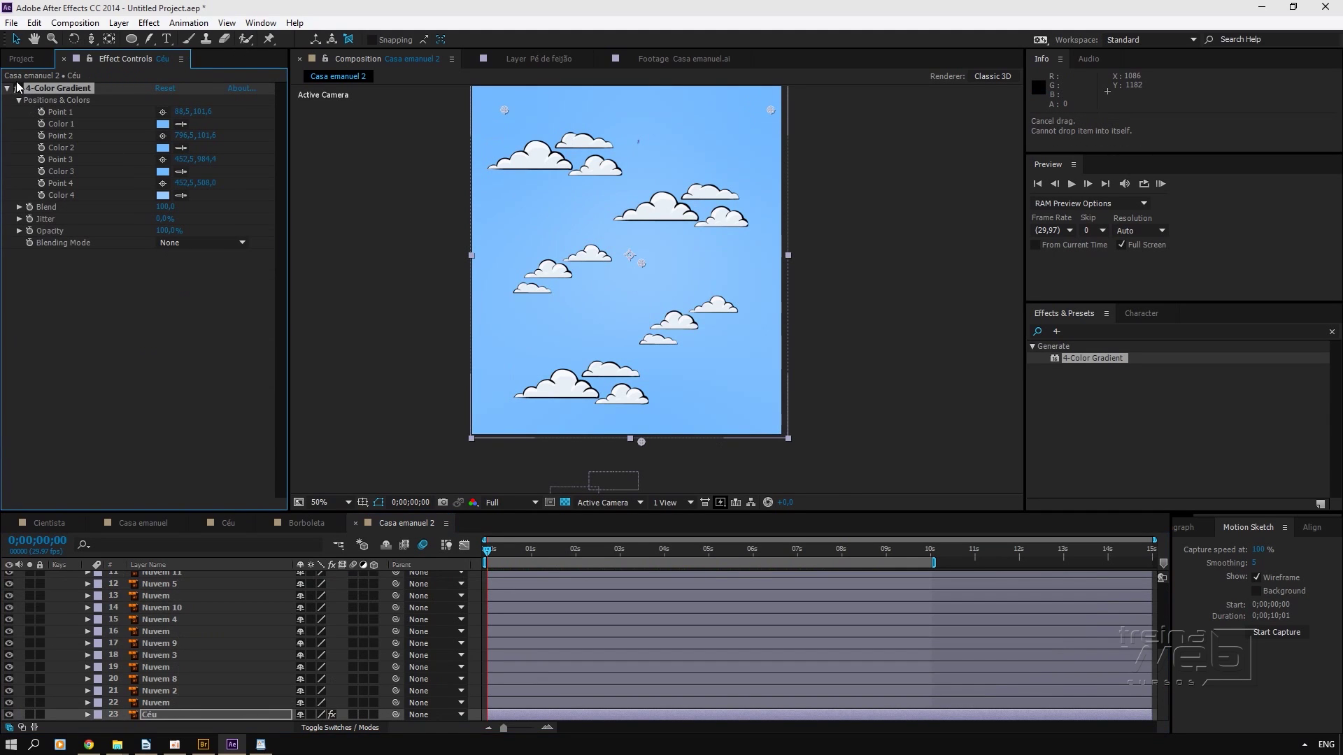
left_click(19, 89)
left_click(18, 89)
Step: Enlarge the butterfly by setting the Corpo layer's Scale to 100%, with the time indicator at the start of the composition
left_click(1162, 695)
key("u")
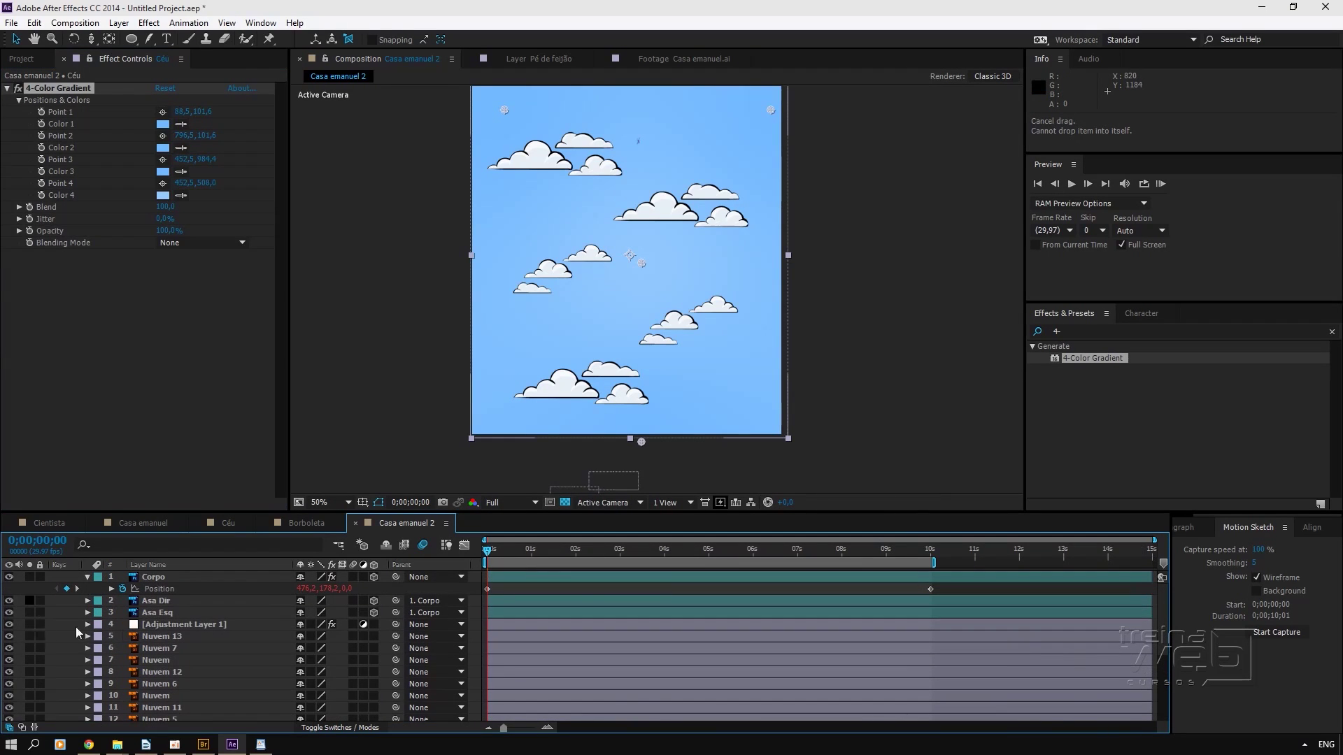
left_click(161, 625)
left_click_drag(499, 555, 363, 549)
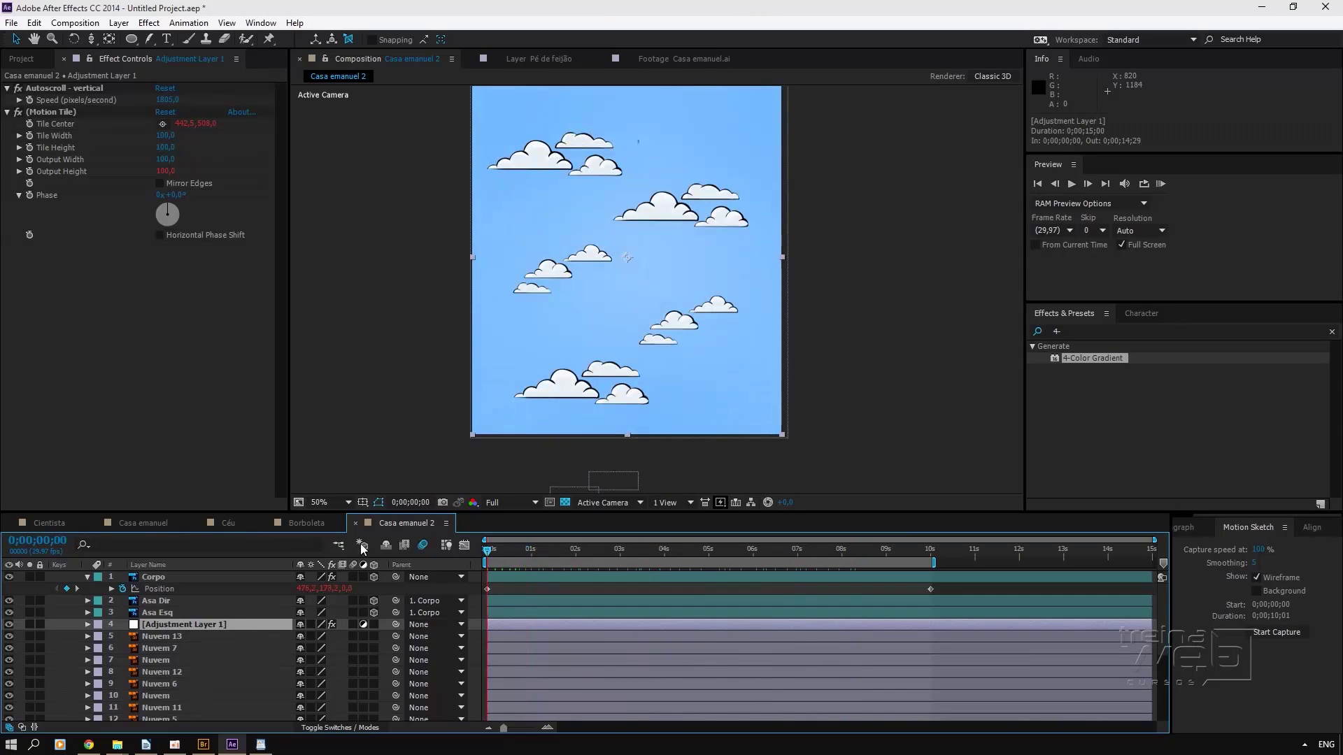
left_click(155, 578)
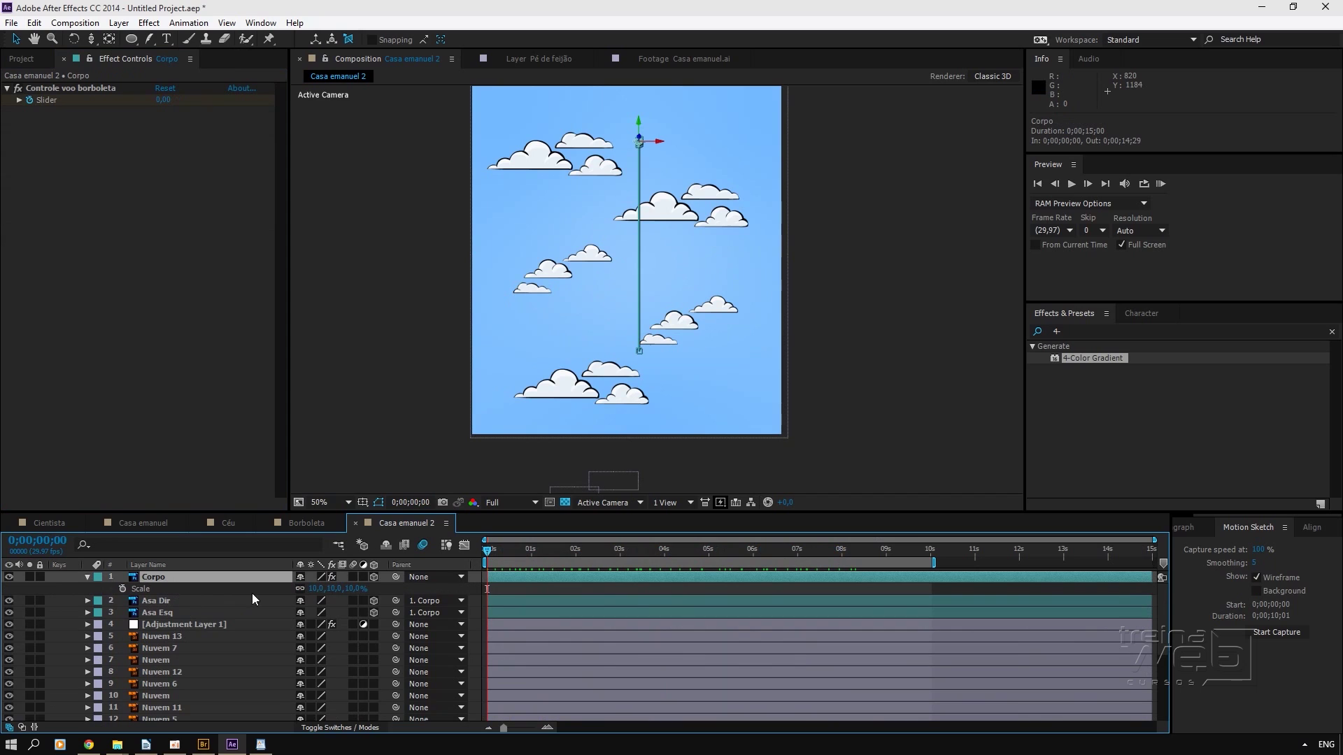
left_click_drag(363, 592, 425, 586)
left_click(85, 607)
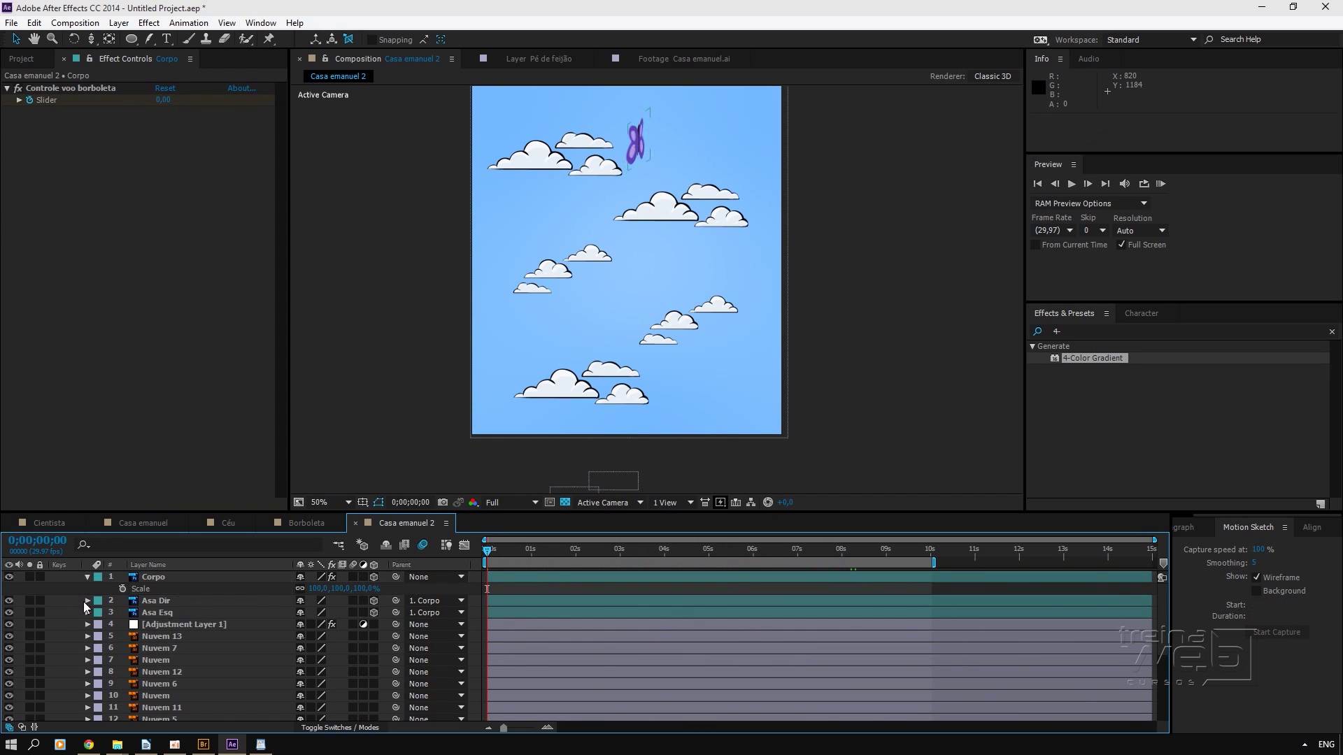
Step: RAM-preview the butterfly over the scrolling clouds, first at 50% magnification and again with the composition fitted to the viewer
key("KP_0")
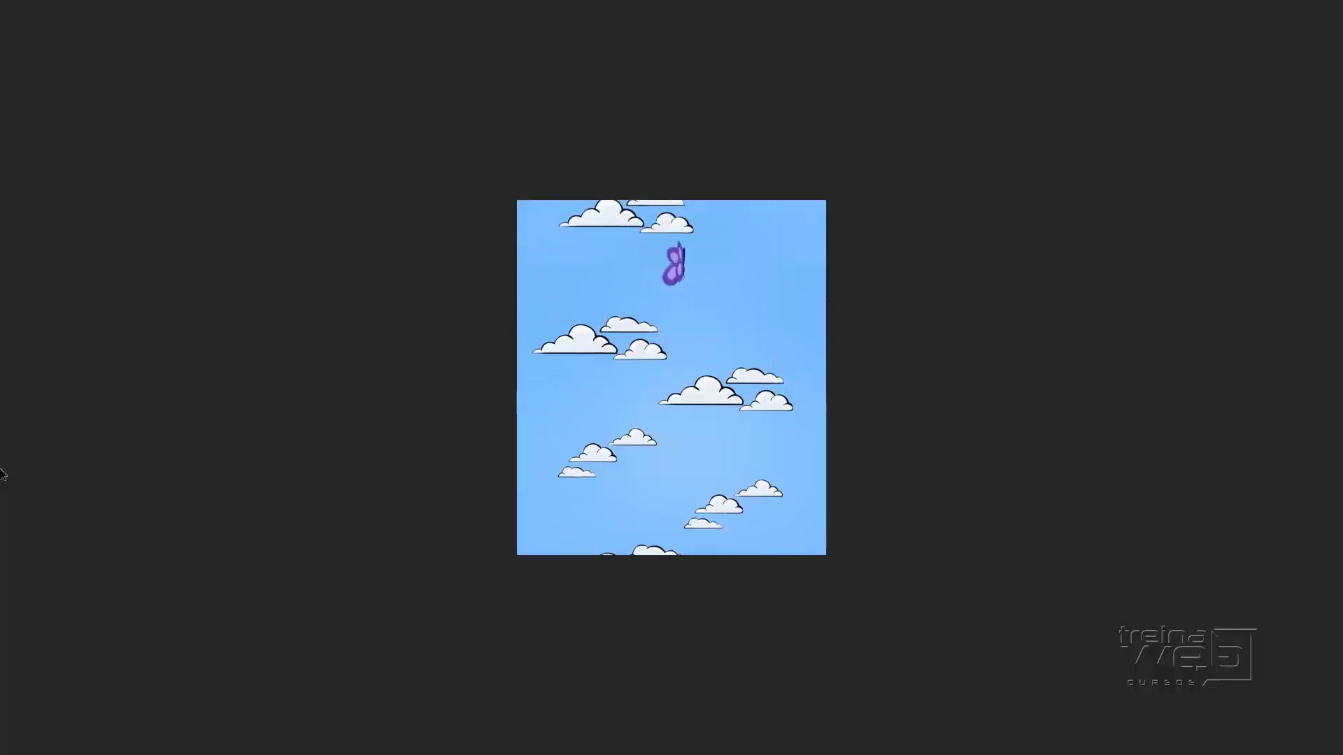
key("Escape")
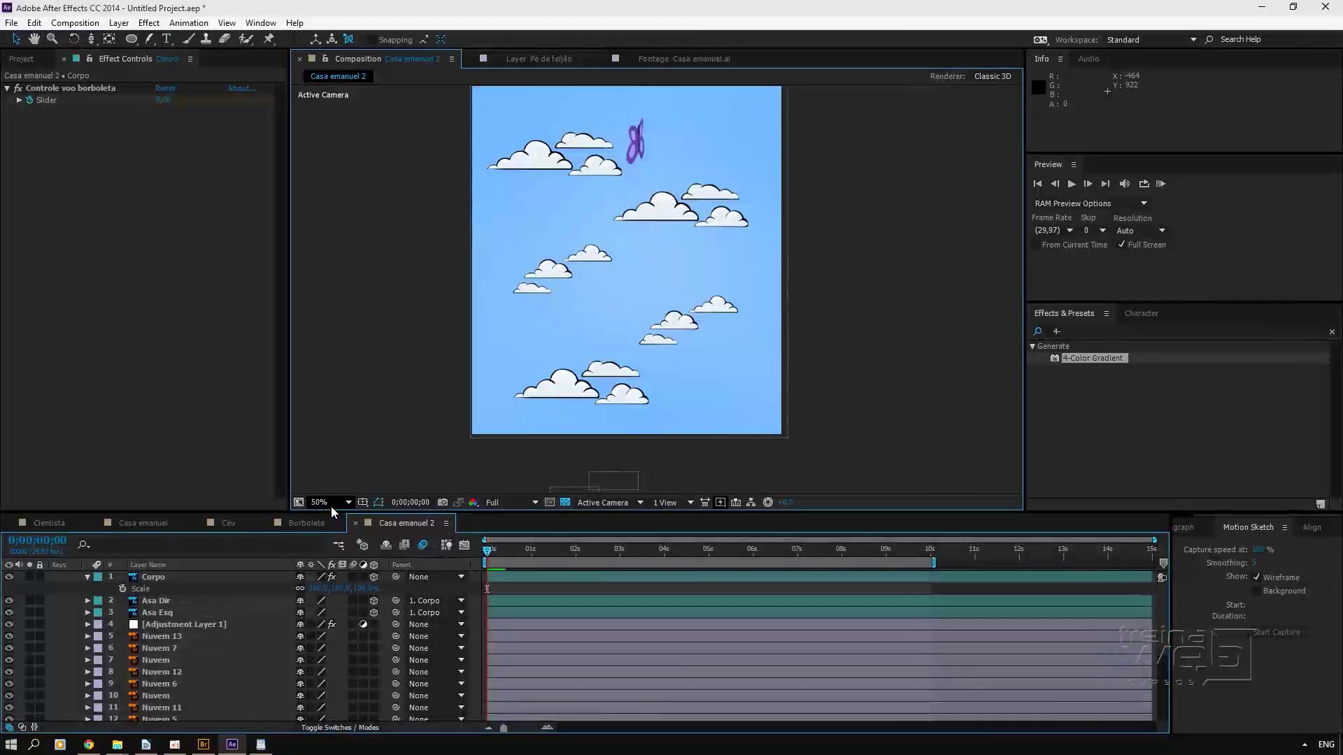
left_click(335, 502)
left_click(361, 267)
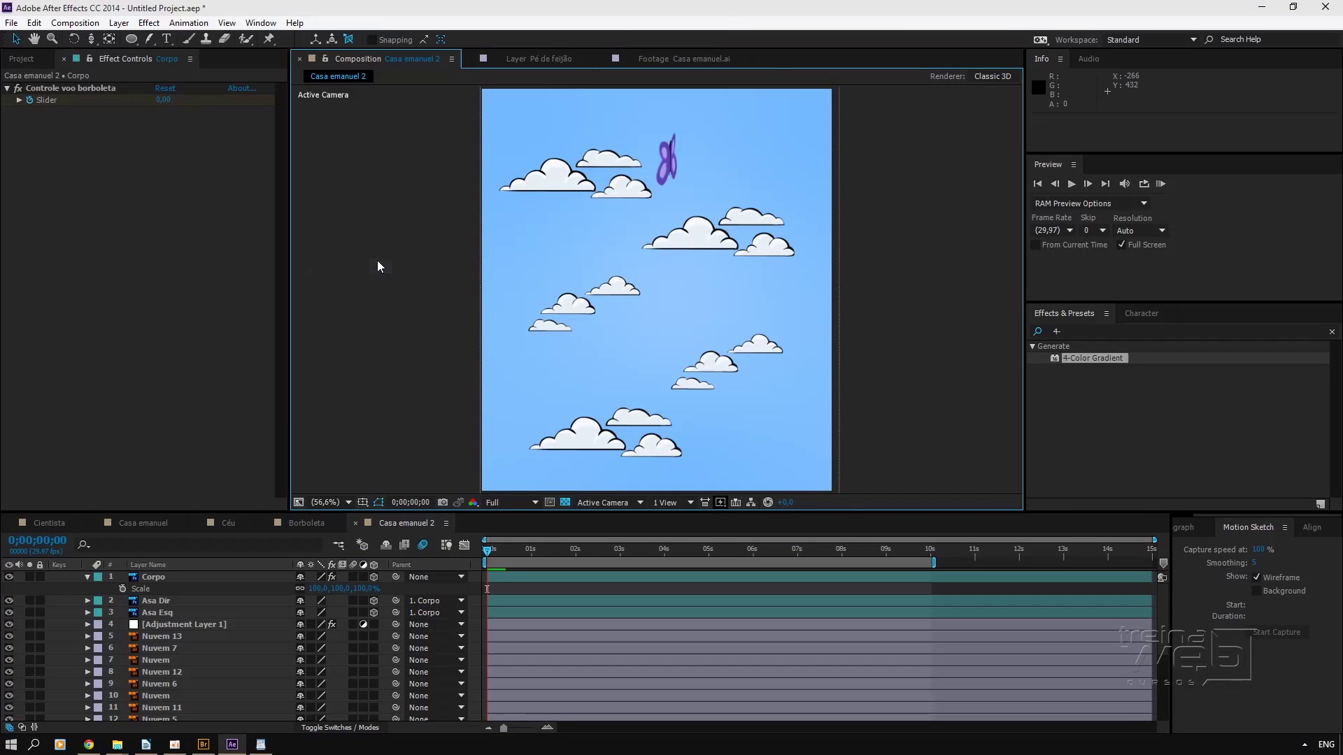
key("KP_0")
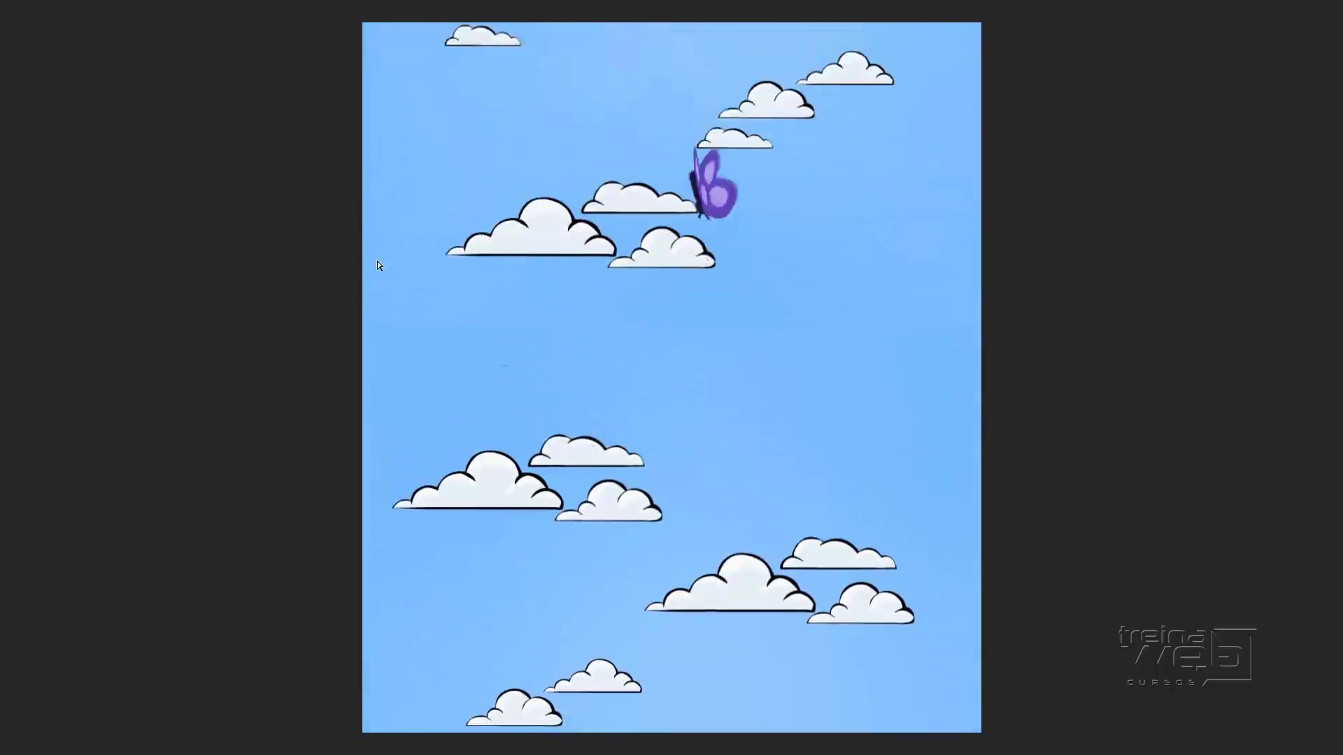